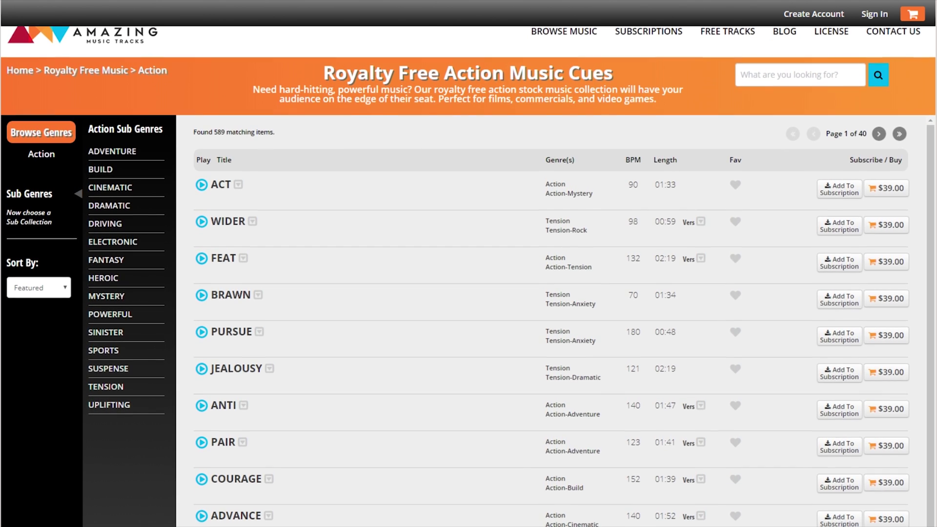
Scroll down through the Action music cues list.
scroll(552, 317, "down", 1)
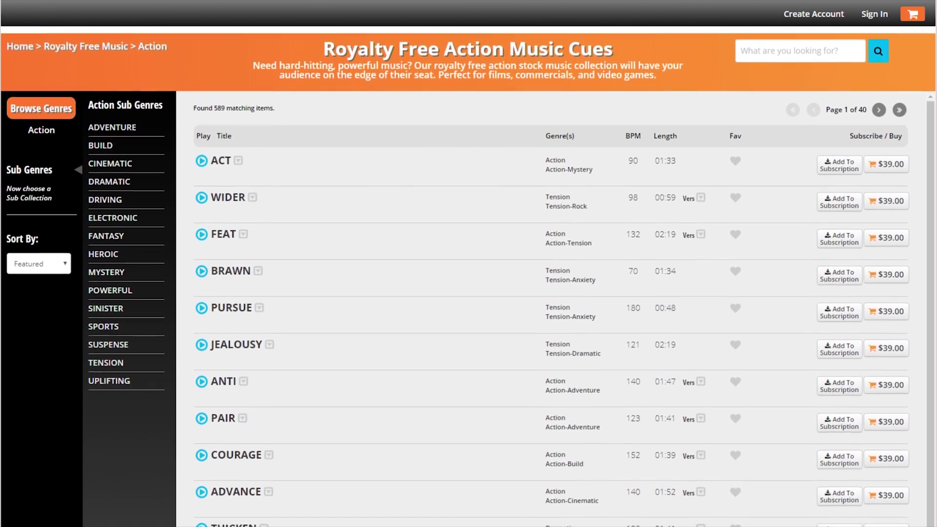
scroll(551, 317, "down", 1)
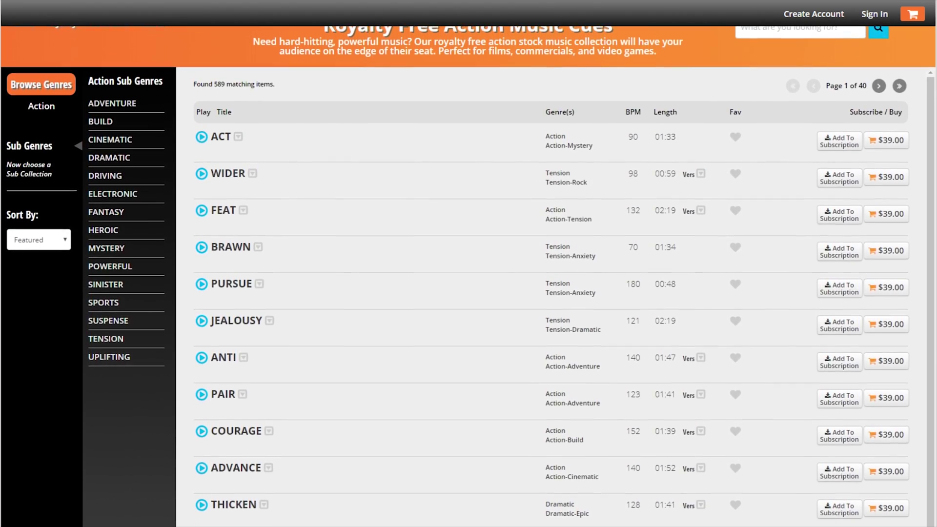
scroll(551, 317, "down", 1)
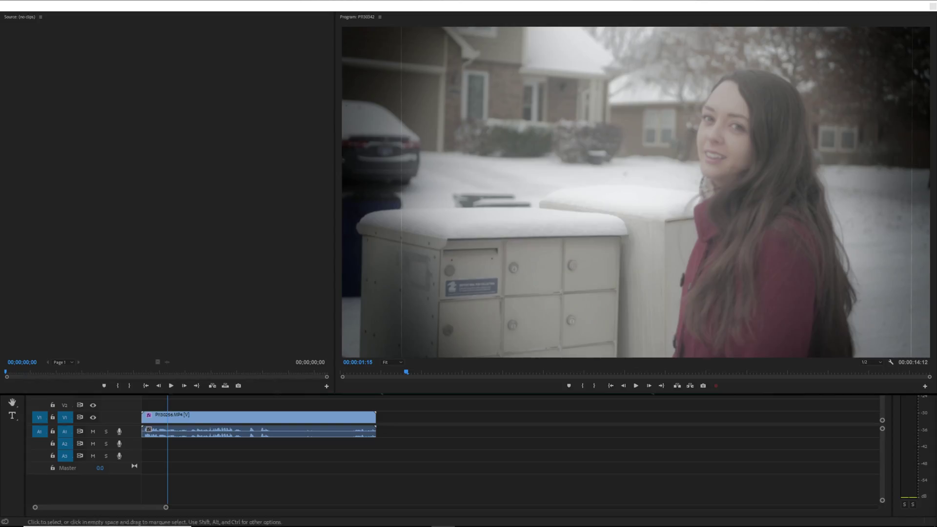
Select the snowy mailbox clip to show its MisFire effect settings.
left_click(259, 417)
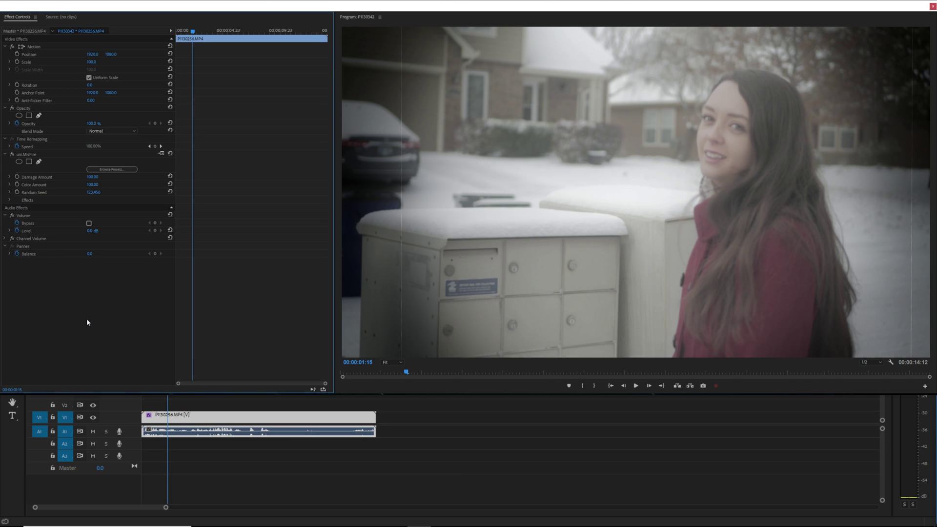
Open MisFire's Choose a Preset browser and maximize it to full screen.
left_click(9, 200)
scroll(58, 254, "down", 5)
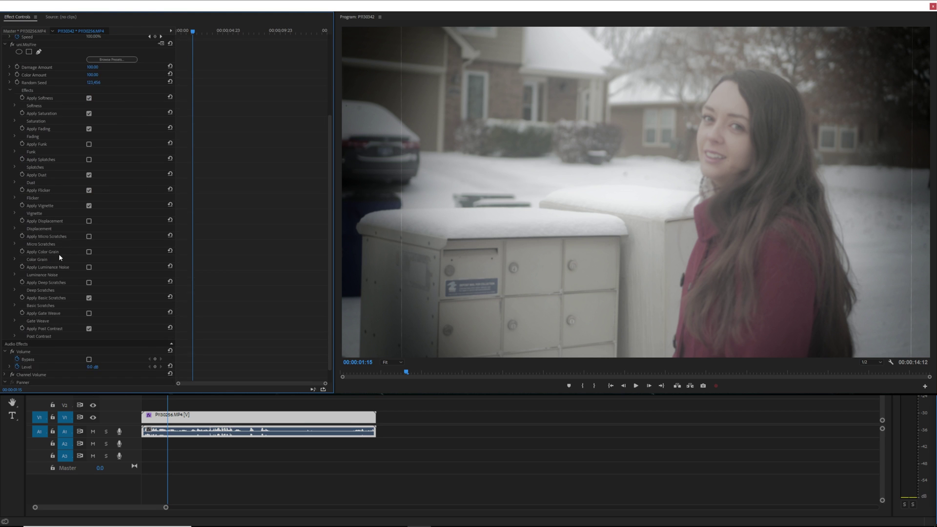
scroll(59, 258, "up", 5)
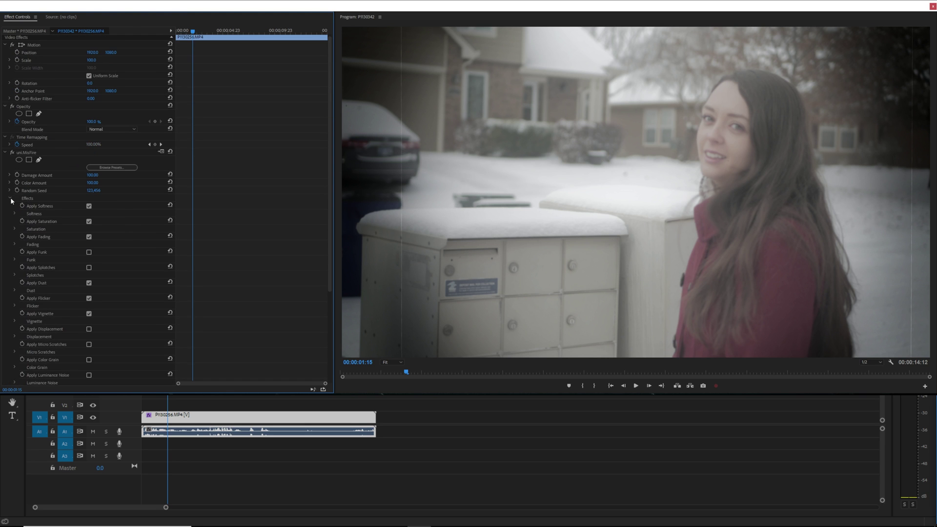
left_click(9, 200)
left_click(113, 169)
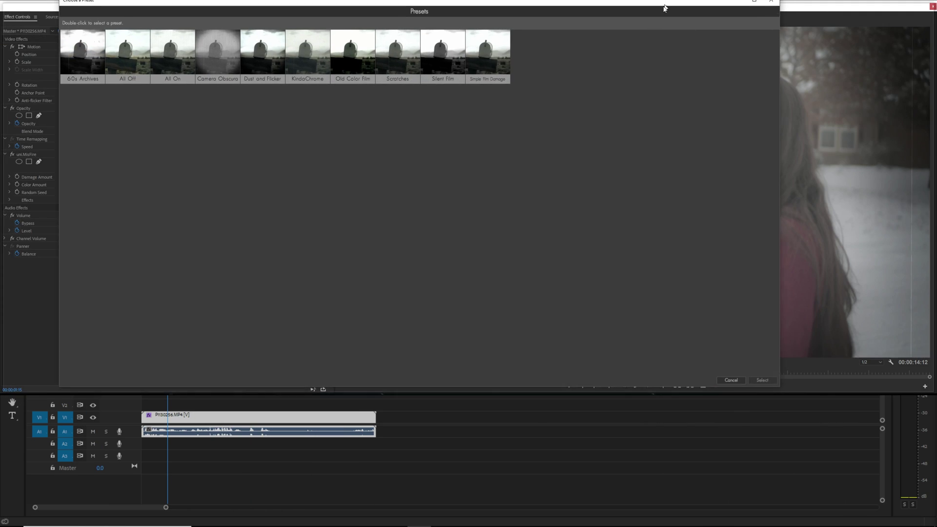
double_click(667, 4)
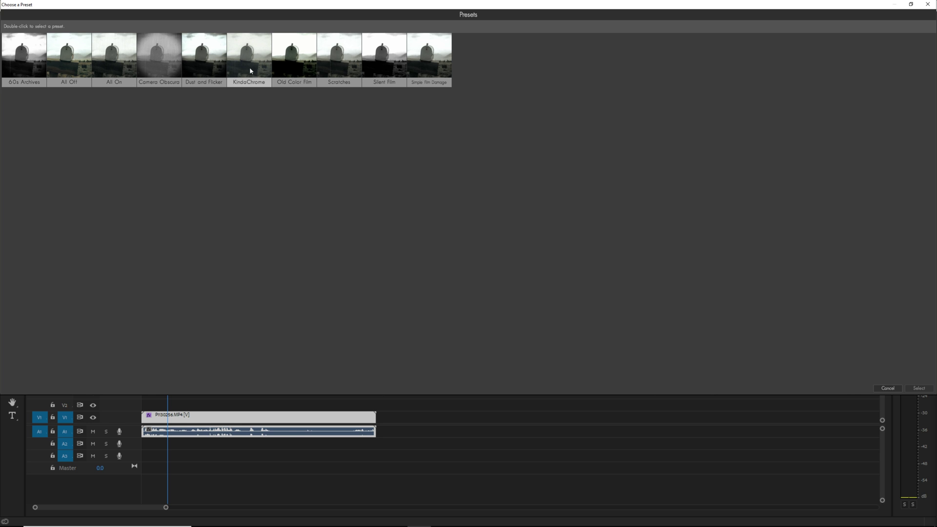
Close the Choose a Preset window without selecting a preset.
left_click(928, 5)
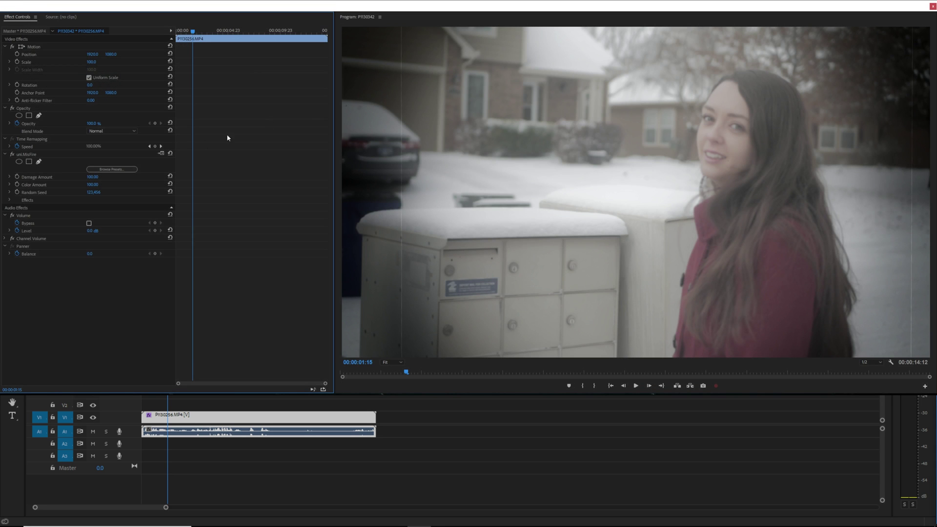
In MisFire's Effects group, scrub Damage Amount to 0 and back to 100, and Color Amount to 98.
left_click(10, 200)
scroll(41, 229, "down", 3)
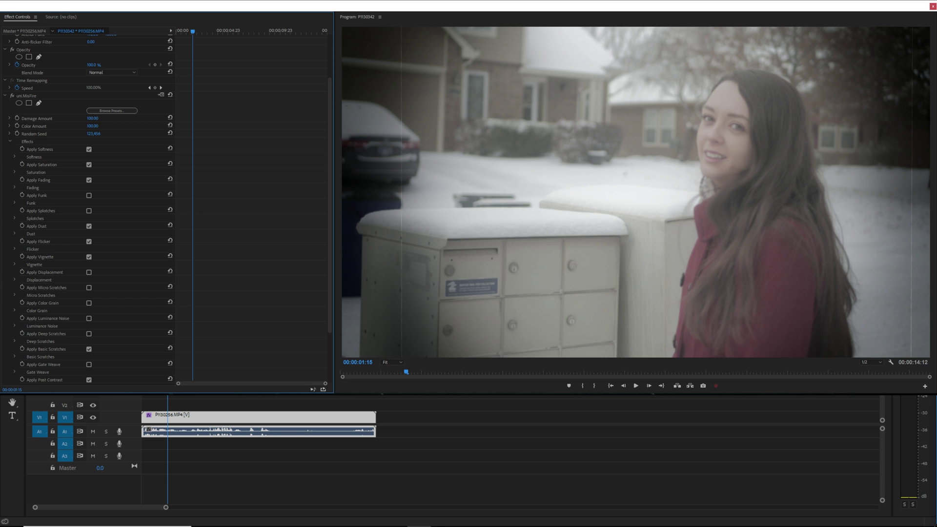
left_click_drag(91, 119, 43, 119)
left_click_drag(91, 119, 140, 119)
left_click_drag(92, 126, 112, 125)
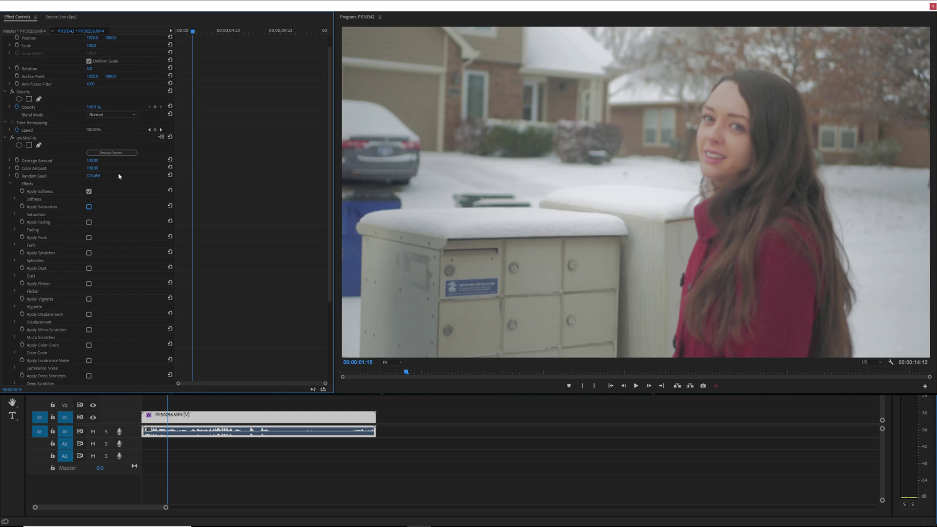
left_click(14, 199)
Try Softness Amount values of 10, 3.3, 1.3, 3.7, about 1.0 and 8.
left_click(88, 206)
type("10")
key("Return")
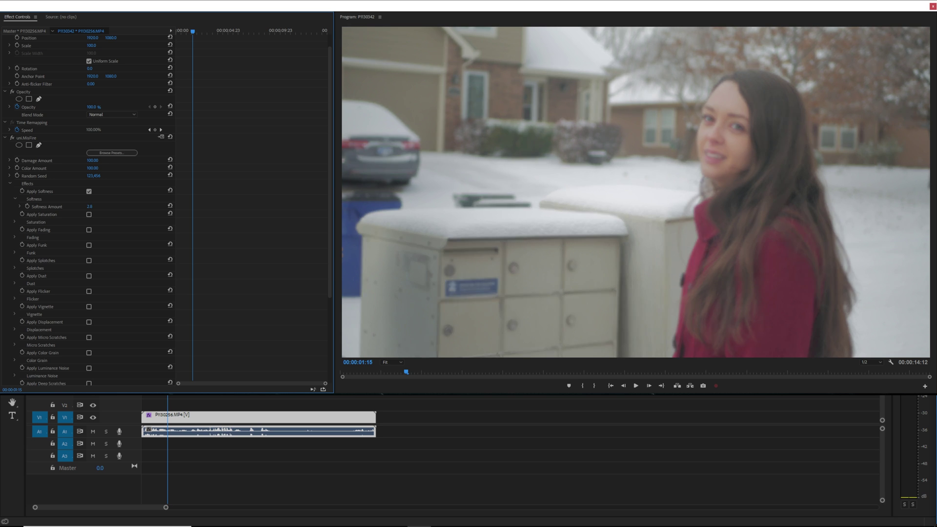
type("3.3")
key("Return")
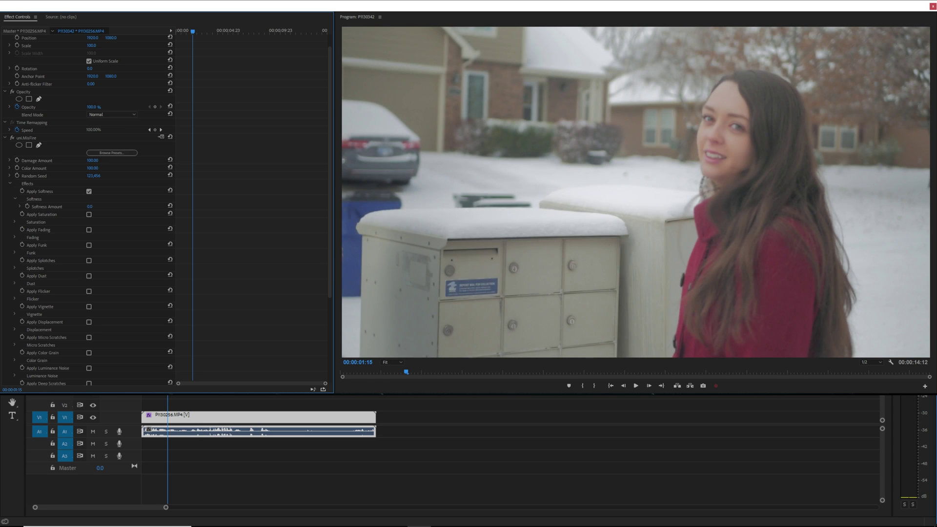
type("1.3")
key("Return")
type("3.7")
key("Return")
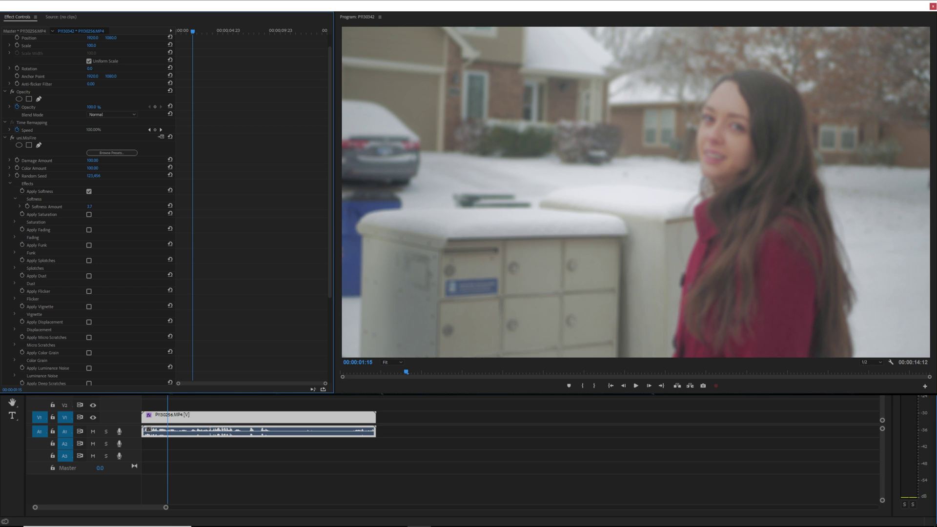
left_click_drag(89, 206, 59, 207)
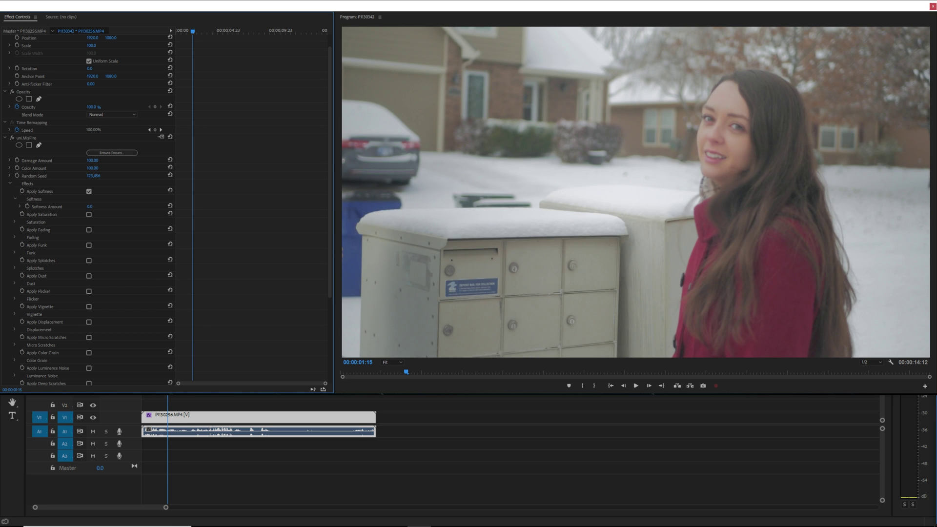
type("8")
key("Return")
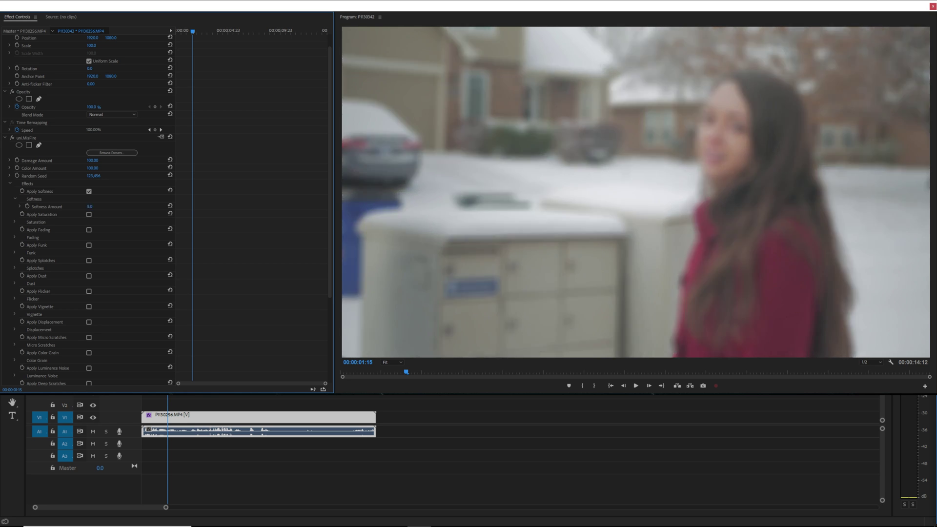
Settle Softness Amount at 1, compare with Softness toggled, and collapse the setting.
left_click_drag(90, 207, 73, 207)
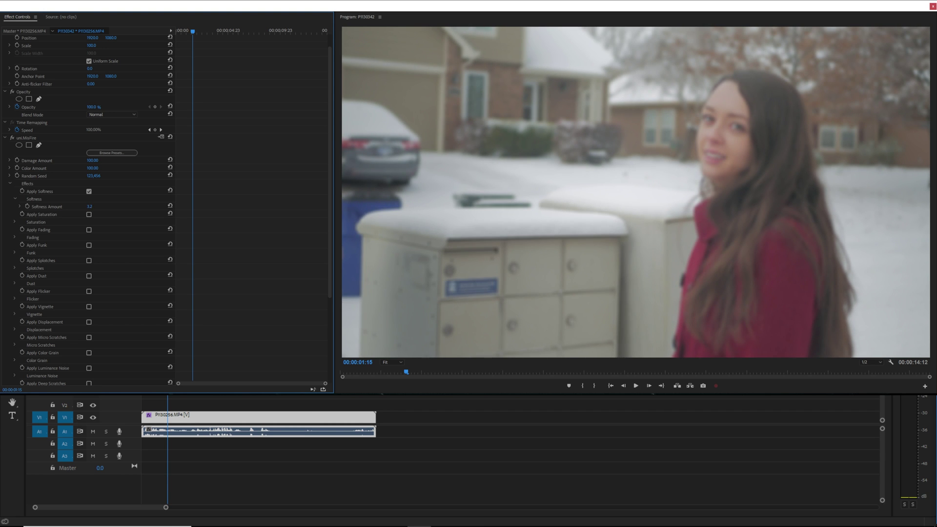
left_click(96, 205)
type("1")
key("Return")
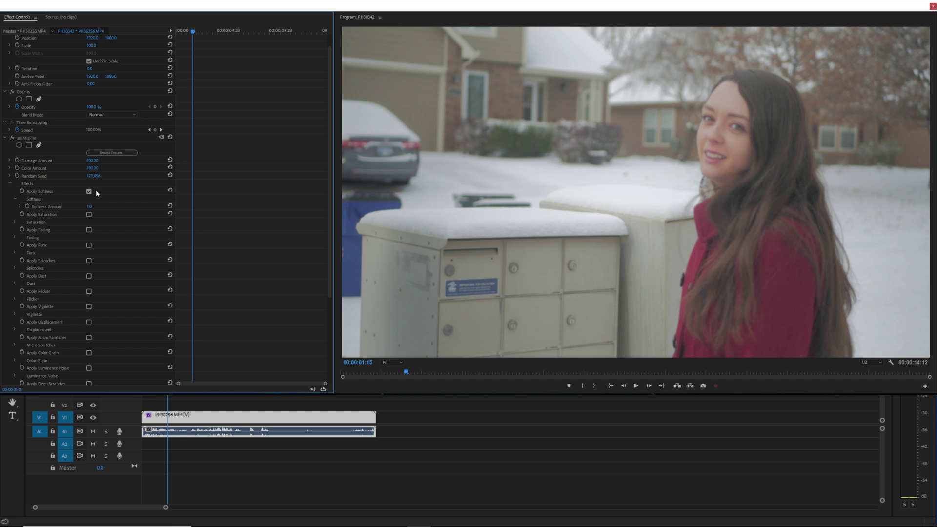
left_click(89, 192)
left_click(16, 198)
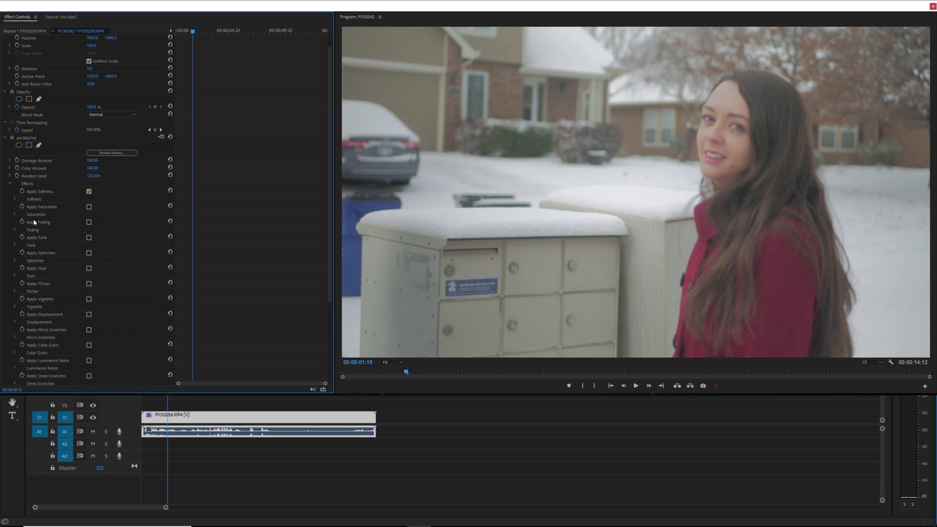
Enable MisFire Saturation and try a Saturation Amount of 200.
left_click(89, 207)
left_click(14, 214)
left_click_drag(86, 224, 89, 225)
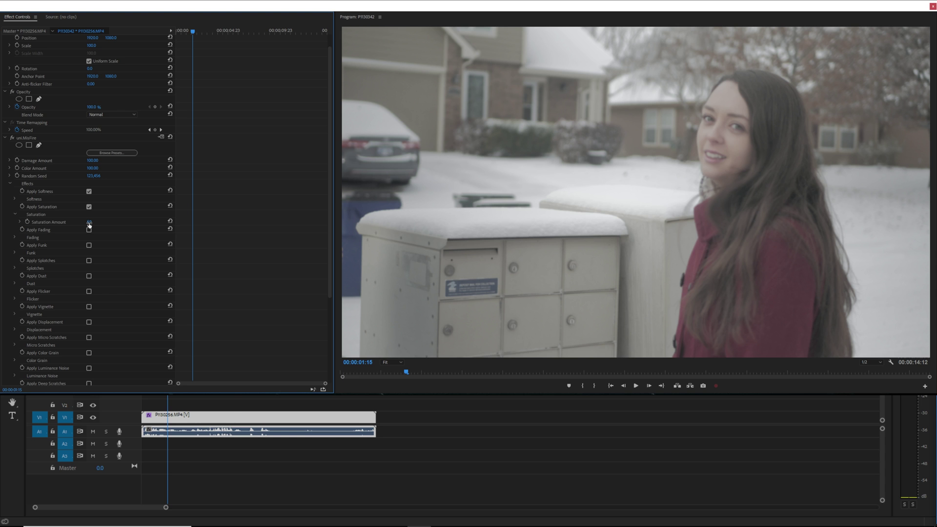
type("200")
key("Return")
Set Saturation Amount to 50, compare it toggled off, and switch on Fading.
left_click_drag(90, 222, 96, 221)
left_click(96, 219)
type("50")
key("Return")
left_click(89, 207)
left_click(17, 216)
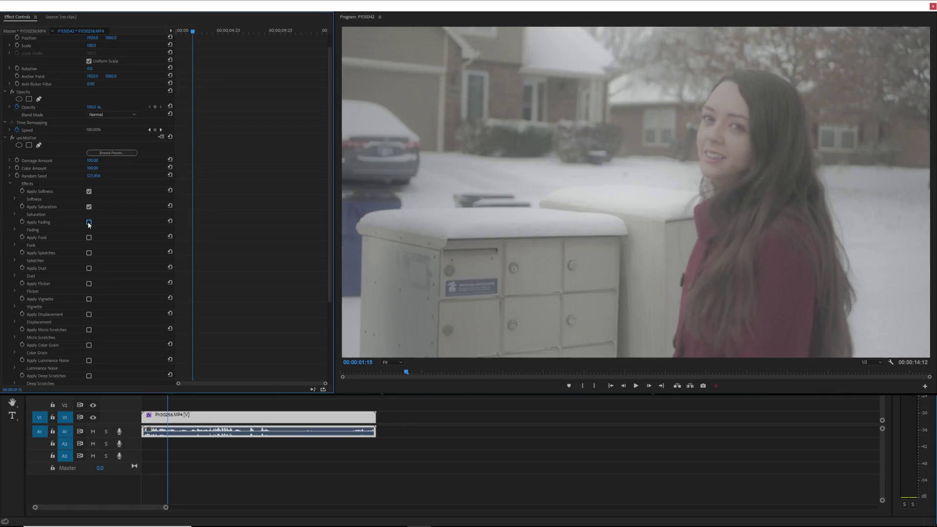
left_click(89, 223)
Raise Fade Amount to wash out the image, toggling Fading and Saturation to compare.
left_click(15, 230)
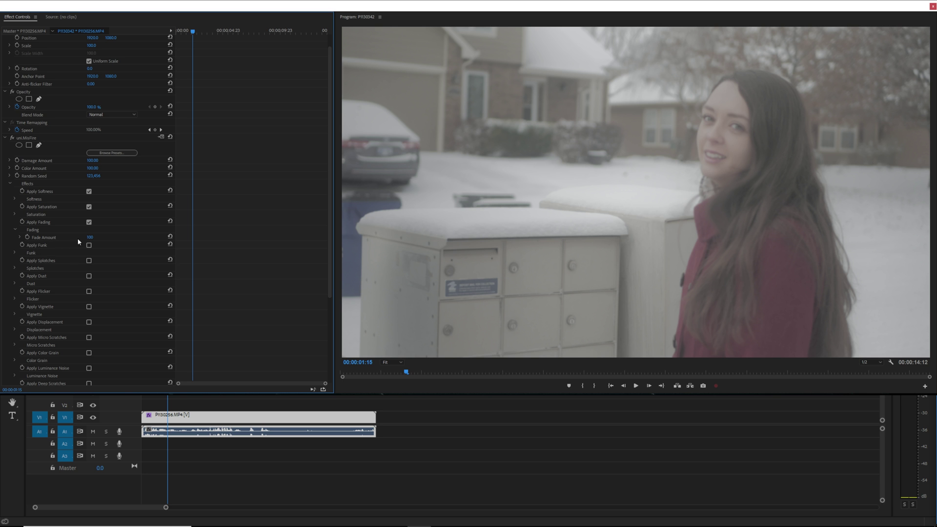
left_click_drag(90, 237, 34, 237)
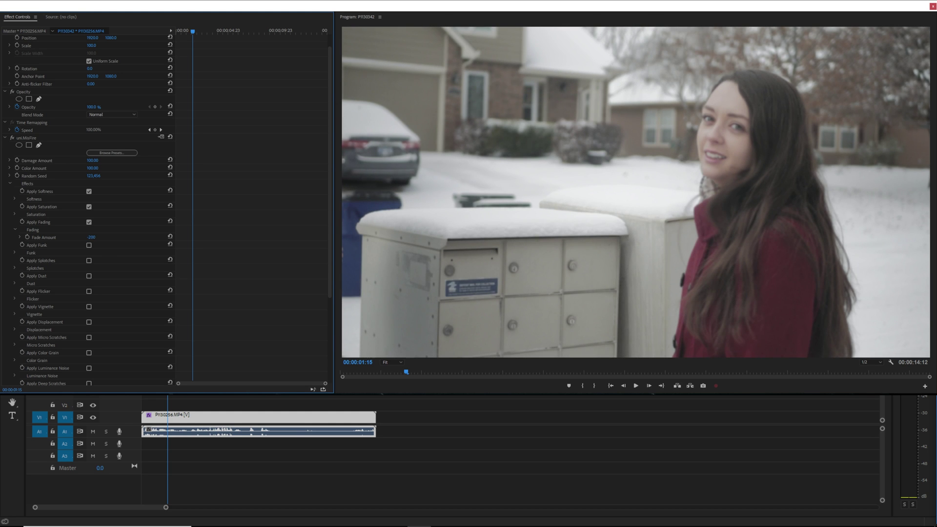
left_click(89, 223)
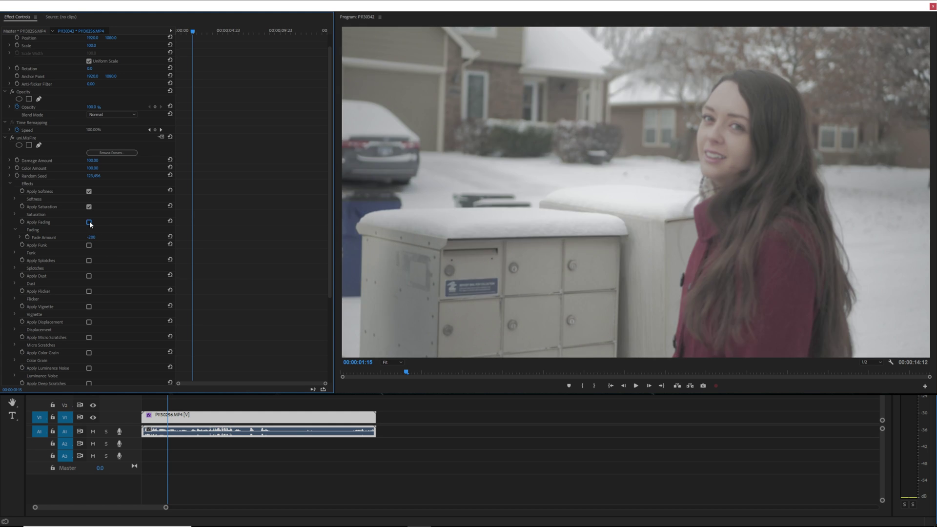
left_click(89, 223)
left_click(89, 223)
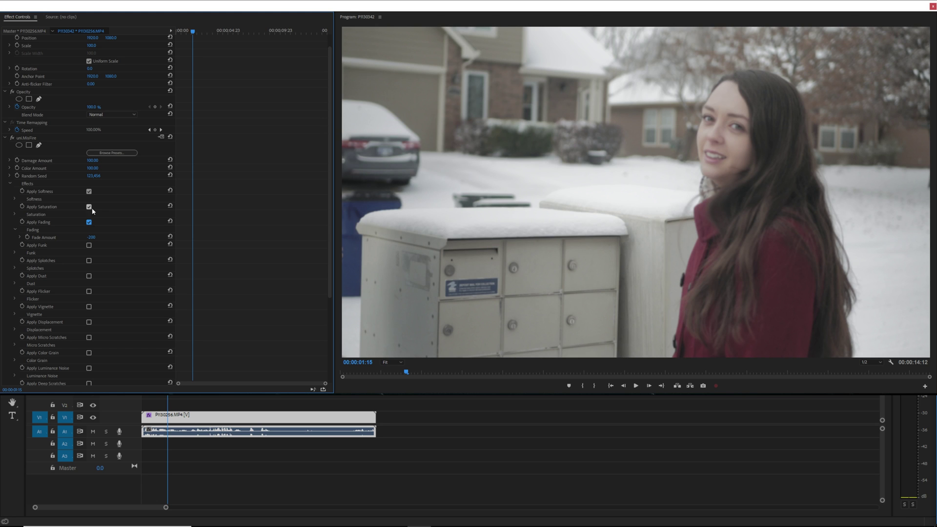
left_click(90, 207)
Set Fade Amount to 46 and turn on the Funk effect.
left_click(90, 222)
left_click(89, 223)
left_click_drag(91, 237, 36, 237)
left_click(15, 229)
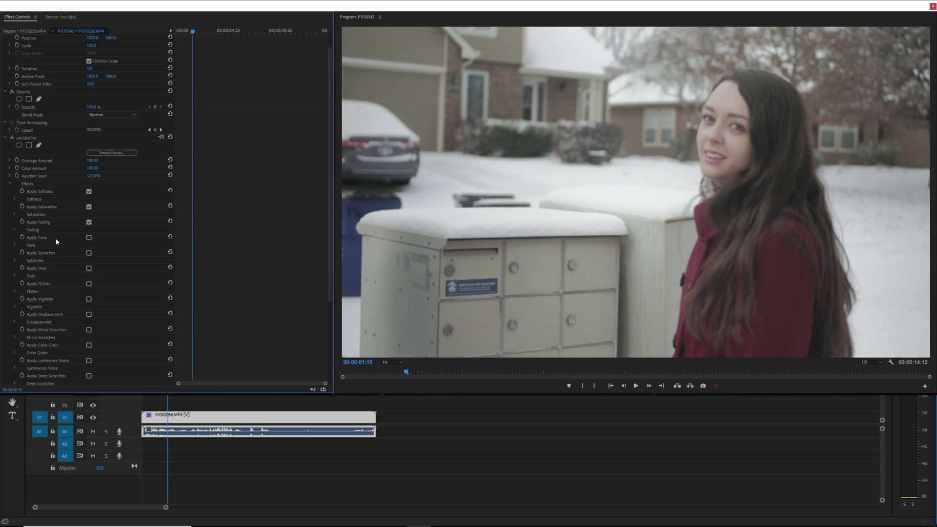
left_click(89, 237)
Raise Funk Opacity to 100%, preview playback, then turn Funk off.
left_click(14, 244)
left_click_drag(92, 256, 146, 256)
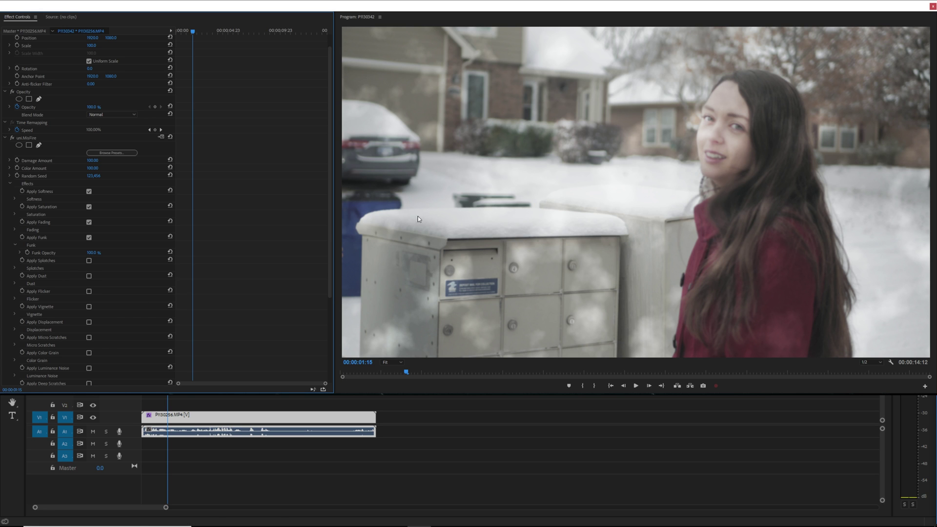
key("space")
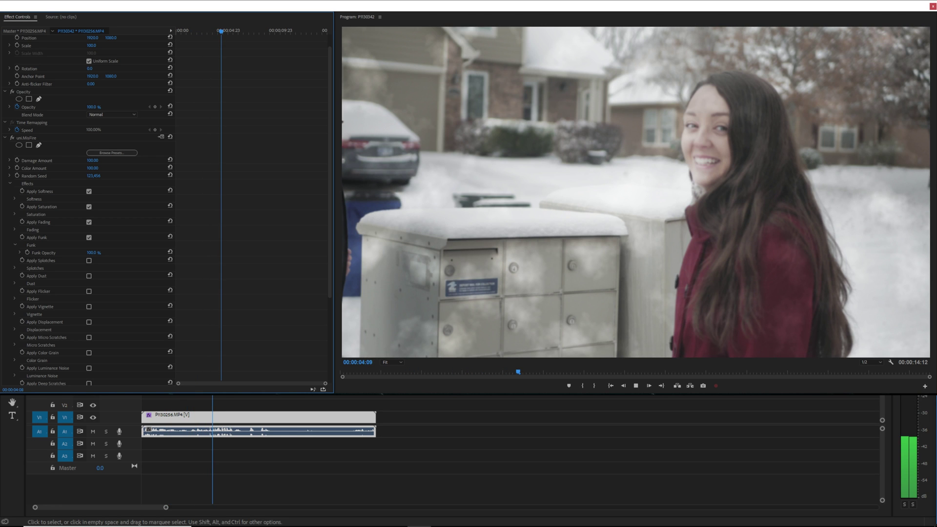
left_click(173, 398)
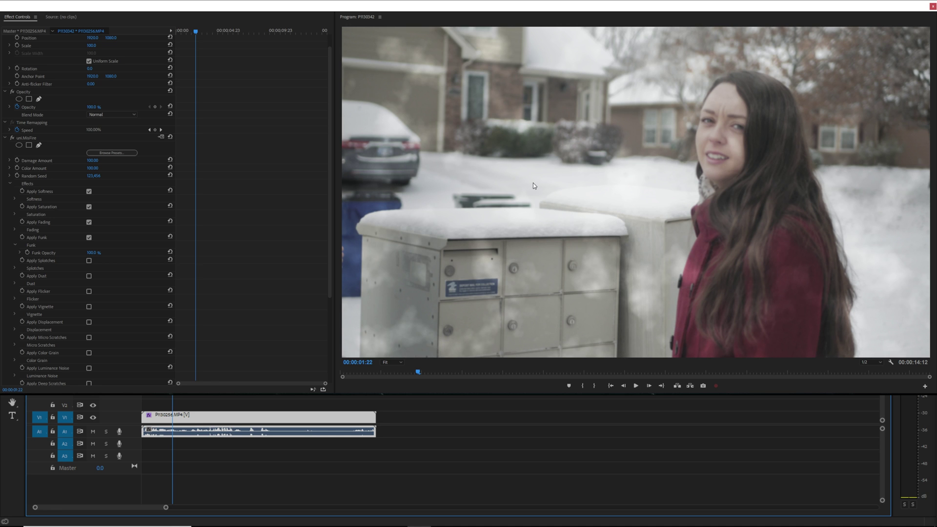
left_click(89, 237)
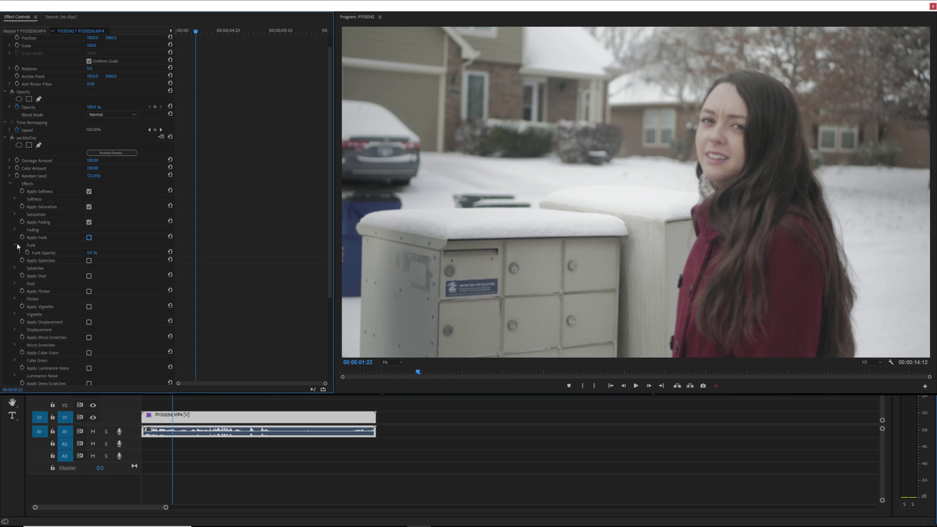
left_click(15, 245)
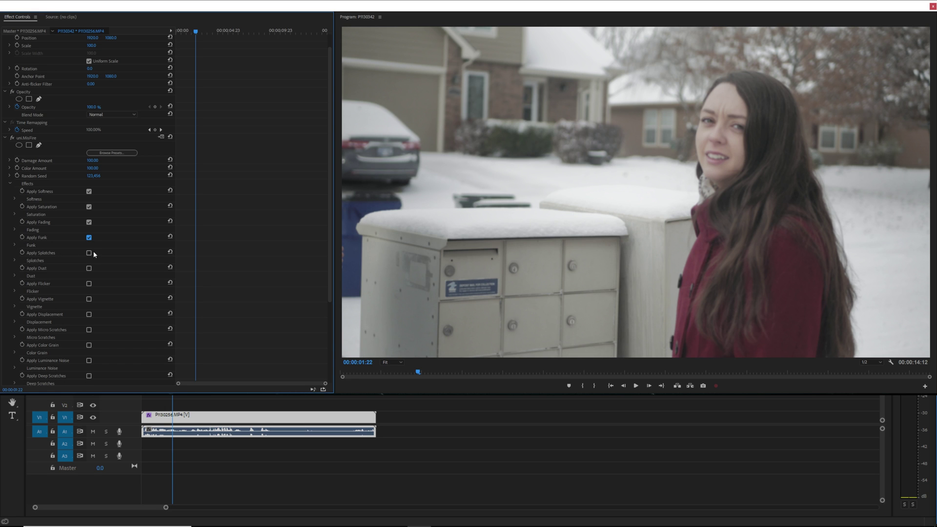
Enable Splotches, shrink their scale and raise the Splotch Number to 23.
left_click(89, 253)
left_click(15, 263)
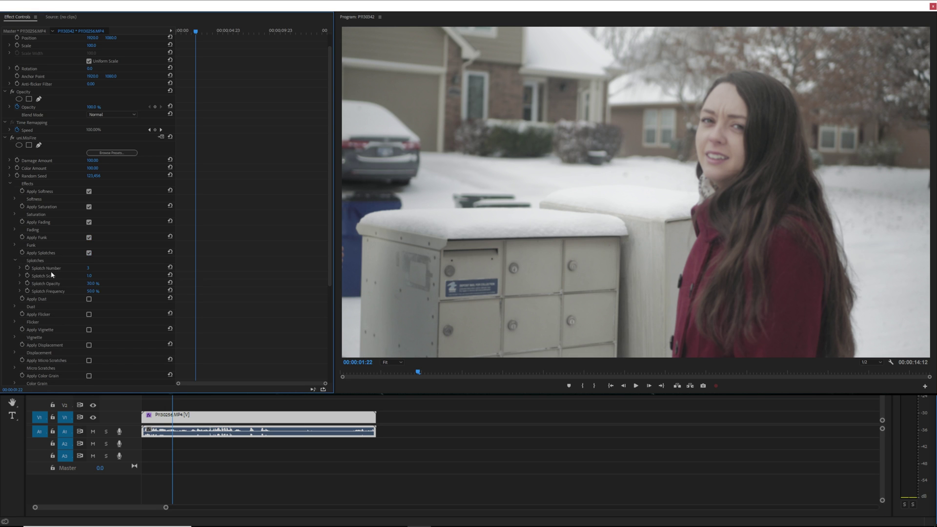
left_click_drag(91, 276, 89, 278)
left_click_drag(89, 268, 110, 283)
left_click_drag(89, 276, 116, 290)
Preview the splotches, compare them toggled off, and set Splotch Opacity to 0%.
key("space")
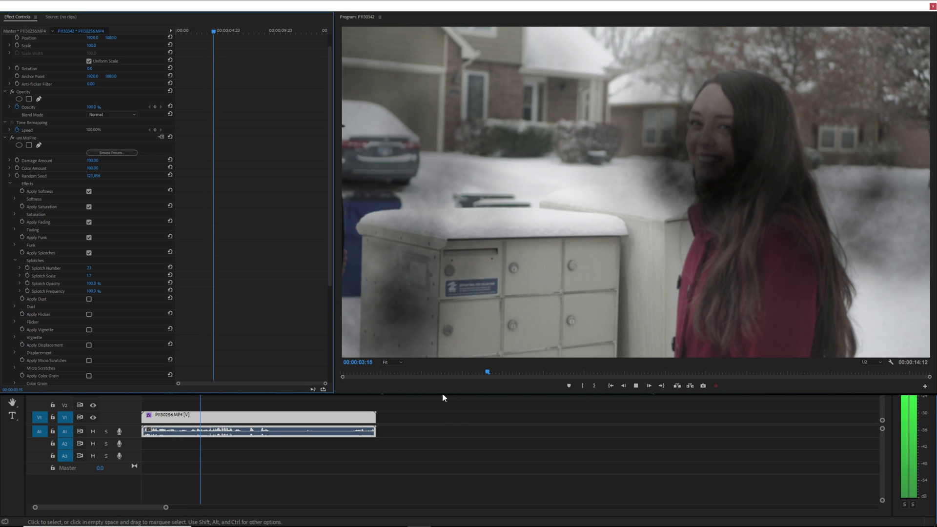
key("space")
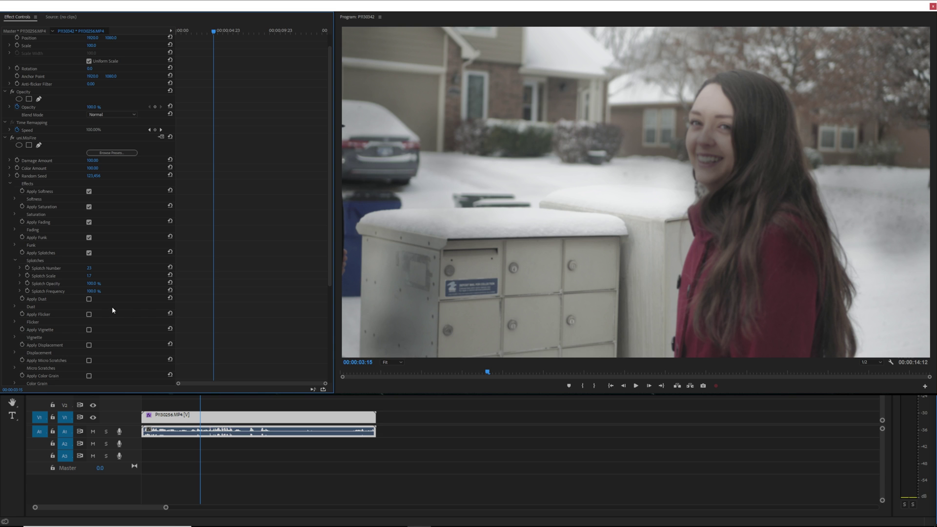
left_click(89, 253)
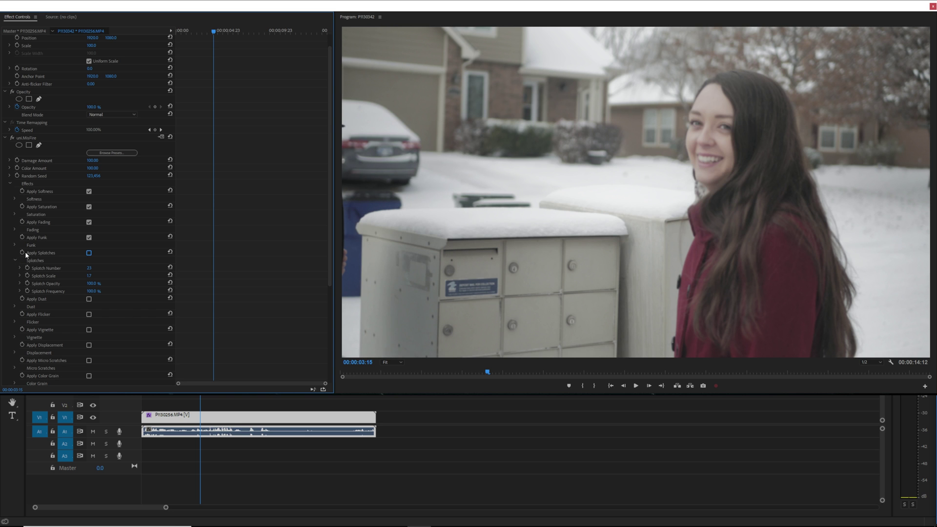
left_click(88, 253)
left_click_drag(92, 283, 43, 256)
Turn on MisFire Dust and raise Dust Opacity to 100%, toggling Dust off and on to compare.
left_click(15, 260)
left_click(89, 268)
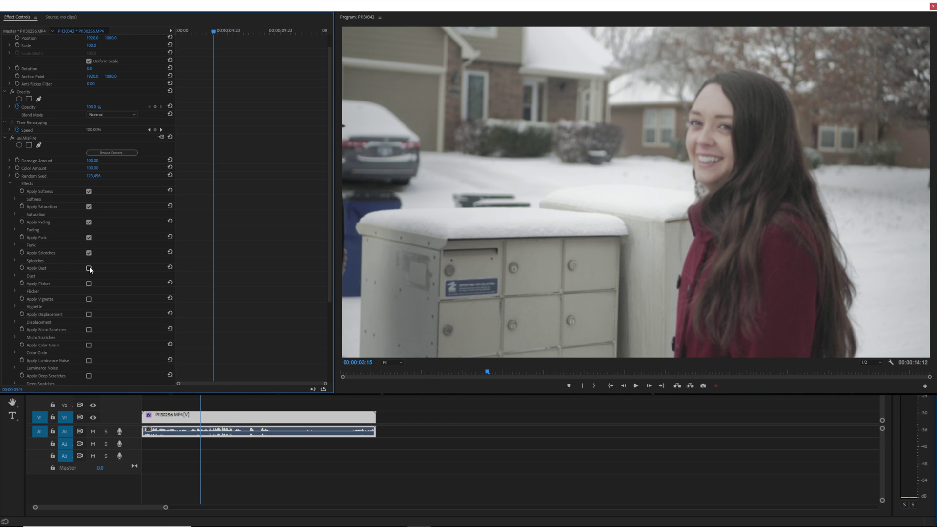
left_click(15, 276)
scroll(35, 284, "down", 3)
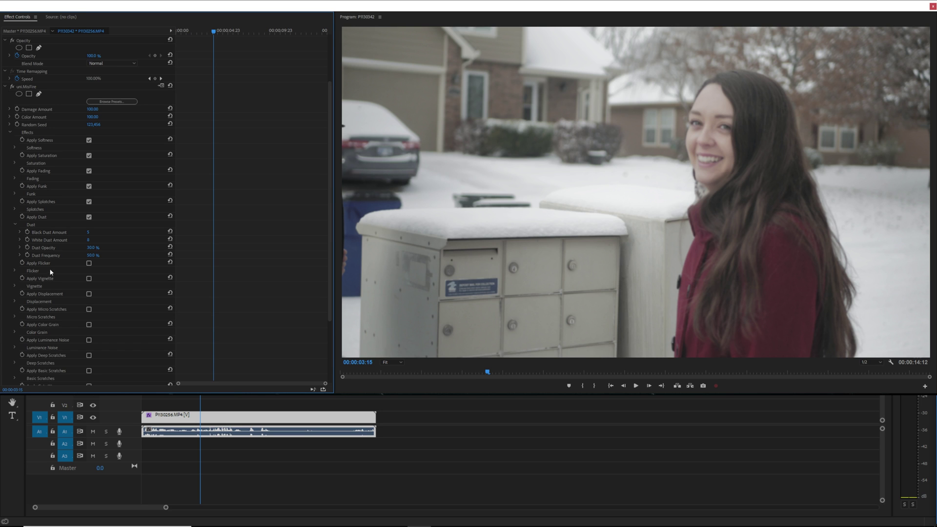
left_click_drag(92, 247, 124, 255)
left_click(89, 217)
left_click(89, 217)
Raise Black Dust Amount to 97 and preview the clip from 03:08.
left_click_drag(89, 232, 113, 236)
key("space")
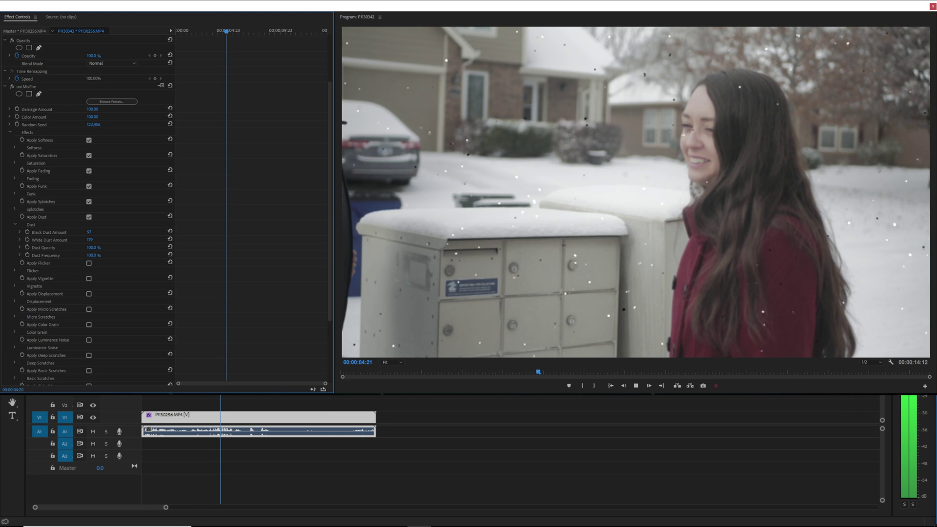
key("space")
left_click(195, 398)
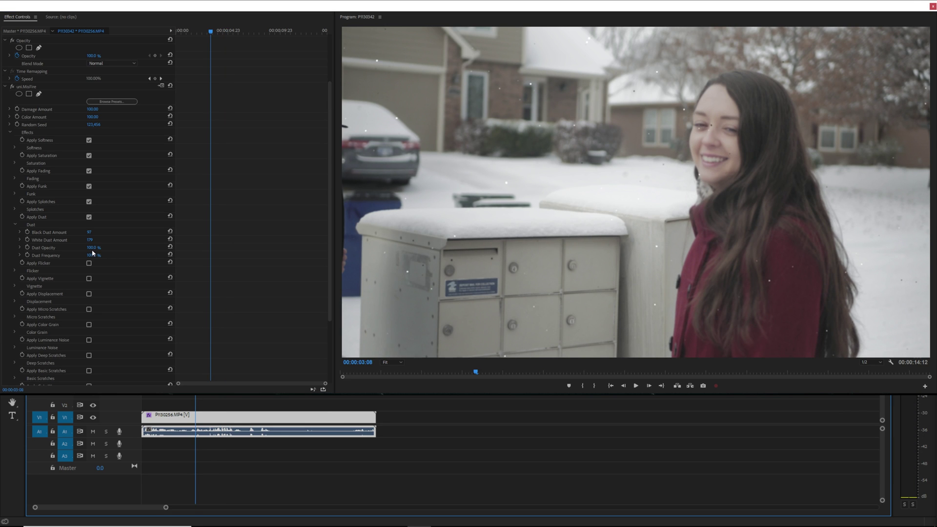
Set Dust Opacity to 30% and Dust Frequency to 50%.
left_click(96, 246)
type("30")
key("Return")
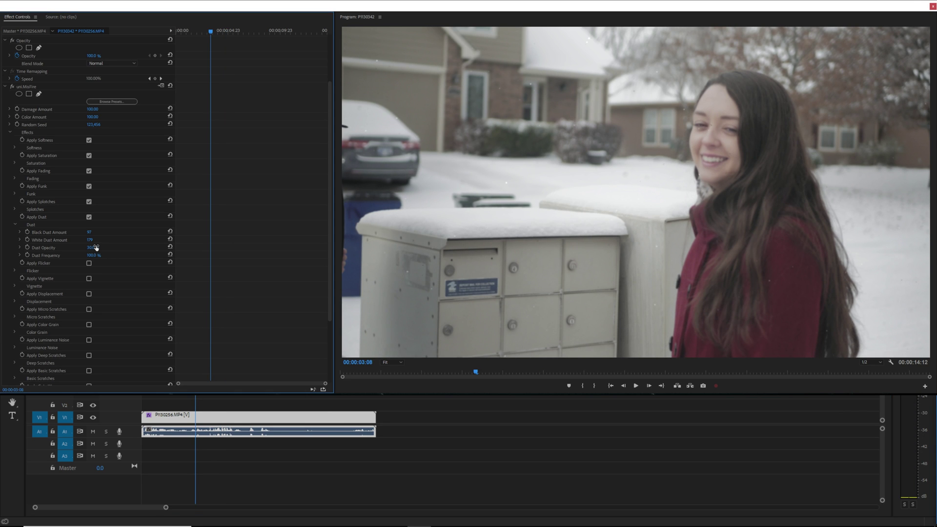
left_click(96, 254)
type("50")
key("Return")
Preview the dust, then drop Dust Opacity to 0% and collapse the Dust group.
key("space")
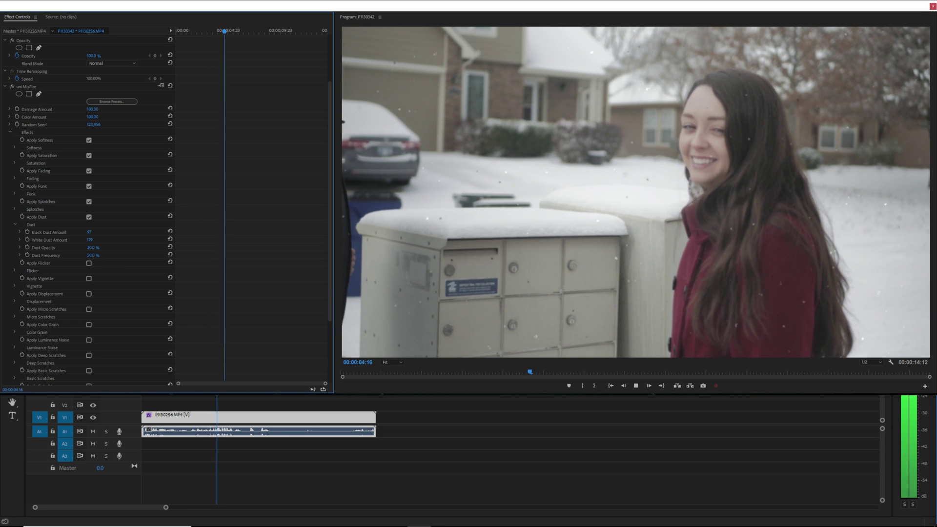
key("space")
left_click(96, 248)
type("0")
key("Return")
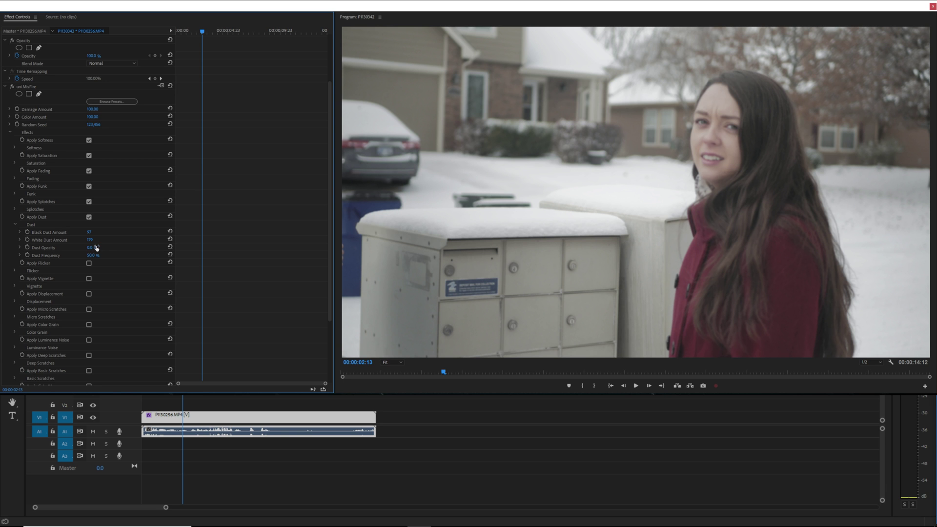
left_click(16, 224)
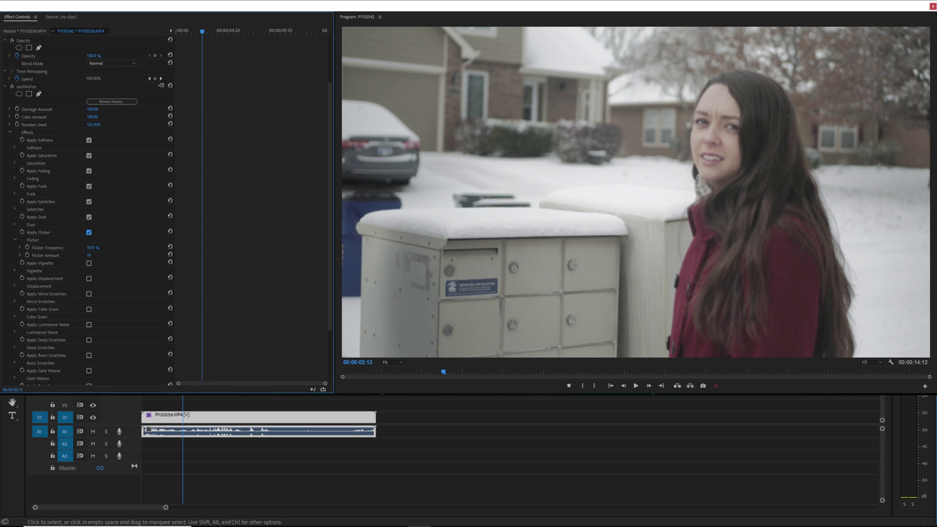
Preview the clip with the timeline deselected, returning the playhead to 03:08.
left_click(214, 396)
key("space")
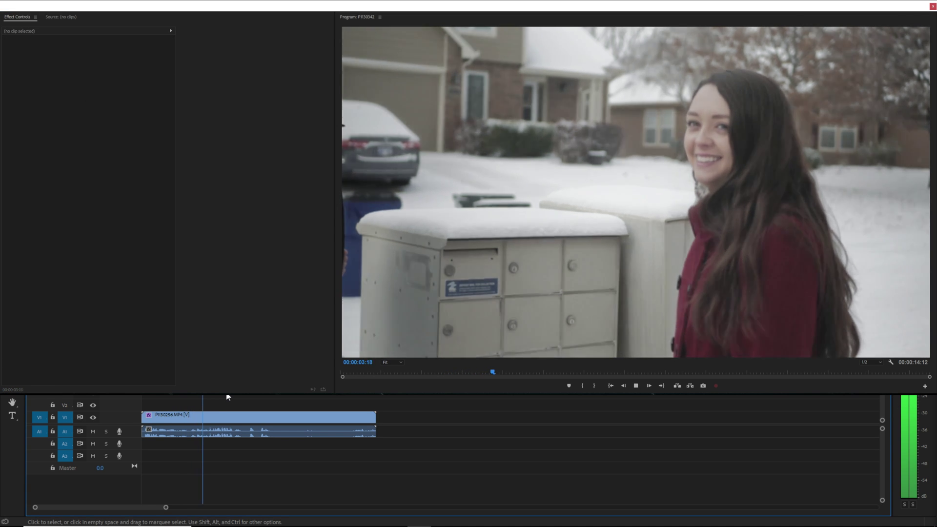
key("space")
left_click(195, 397)
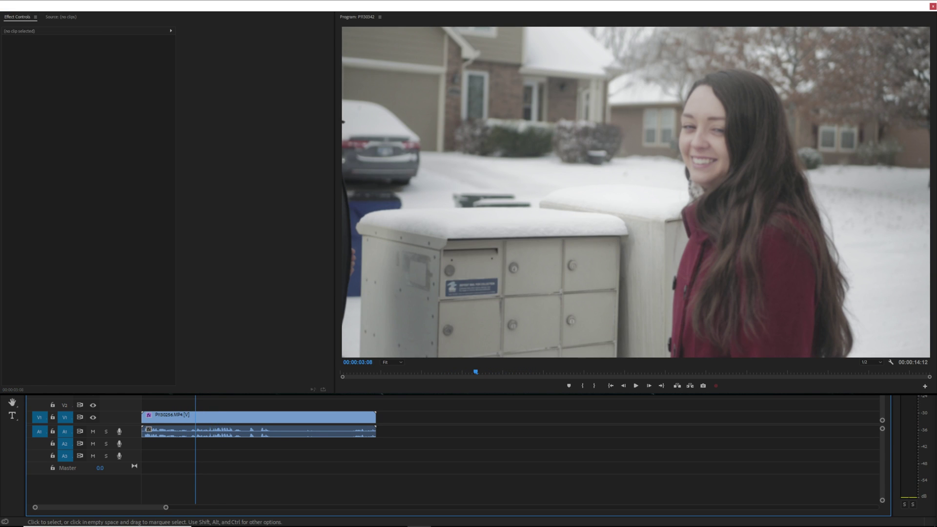
Set Flicker Amount to 10 on the clip, then toggle Flicker off to compare.
left_click(256, 415)
scroll(119, 292, "down", 3)
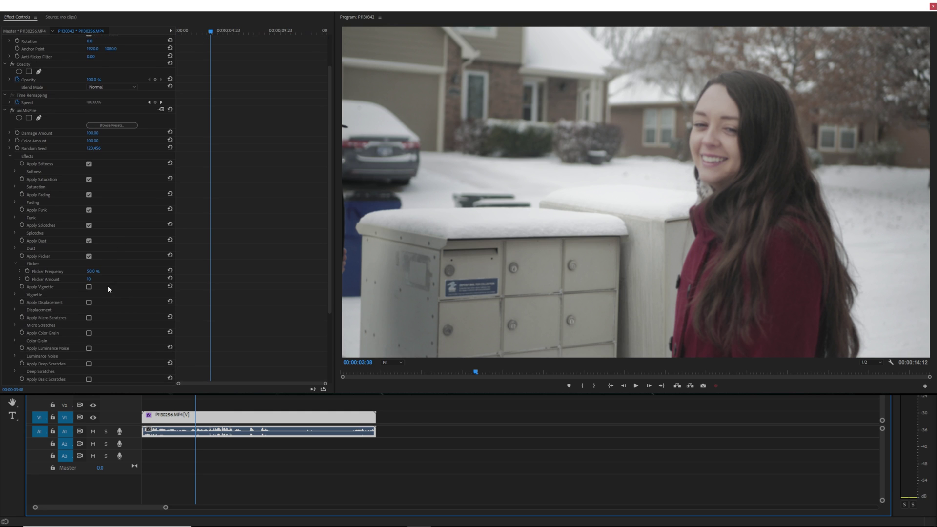
left_click_drag(90, 279, 98, 279)
scroll(104, 287, "down", 5)
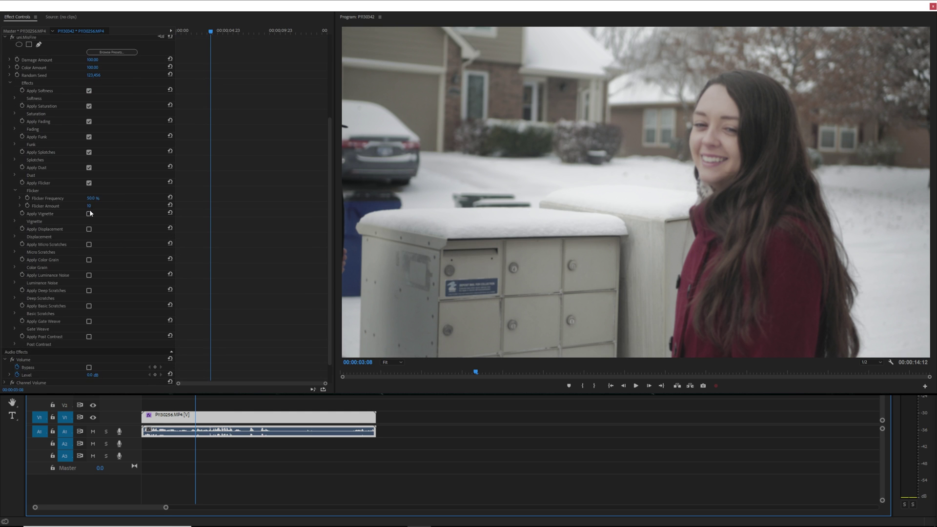
left_click(15, 189)
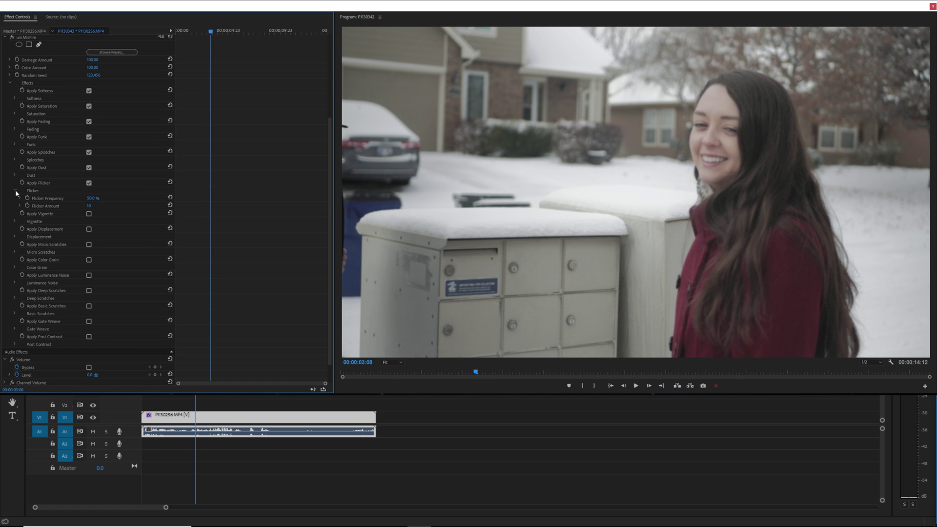
left_click(89, 183)
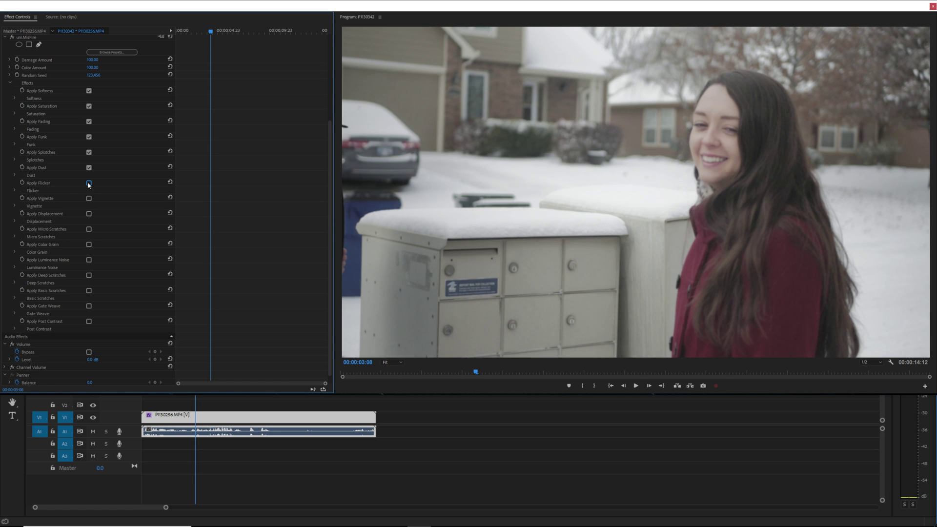
Try the Vignette effect in MisFire, then enable and expand Displacement.
left_click(15, 206)
scroll(39, 217, "down", 1)
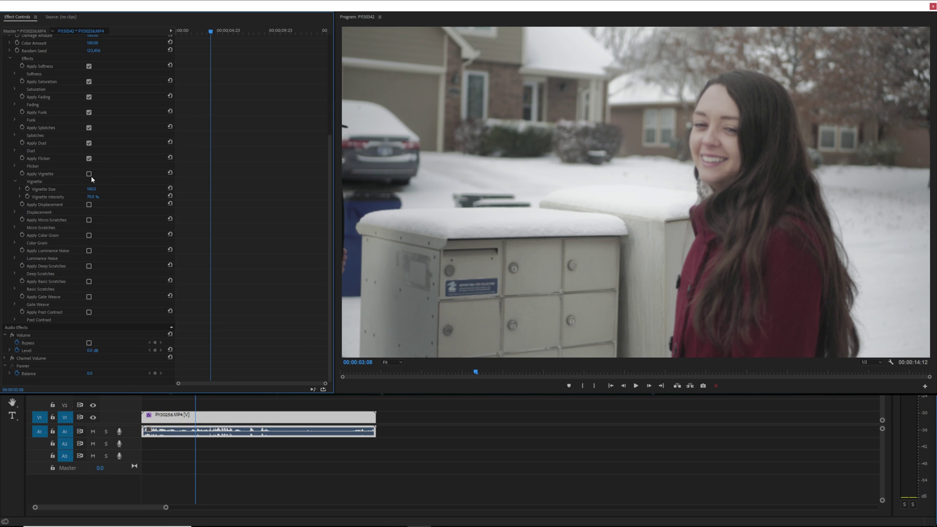
left_click(89, 173)
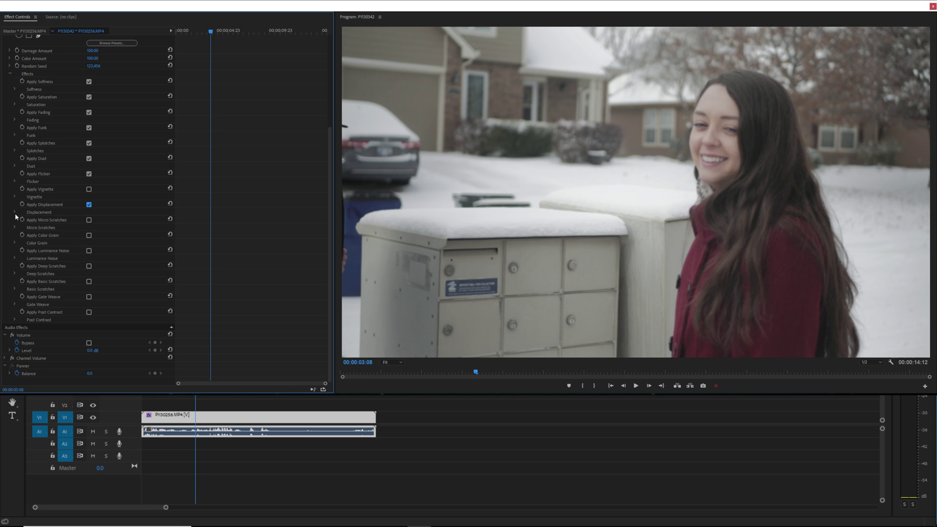
left_click(15, 212)
Preview the clip's current scratches from 04:06.
key("space")
scroll(73, 224, "up", 5)
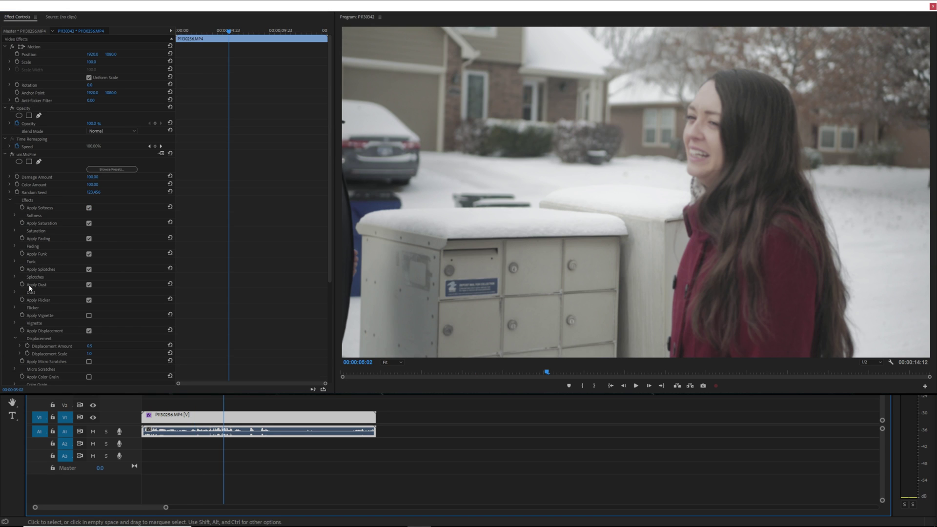
scroll(118, 247, "down", 5)
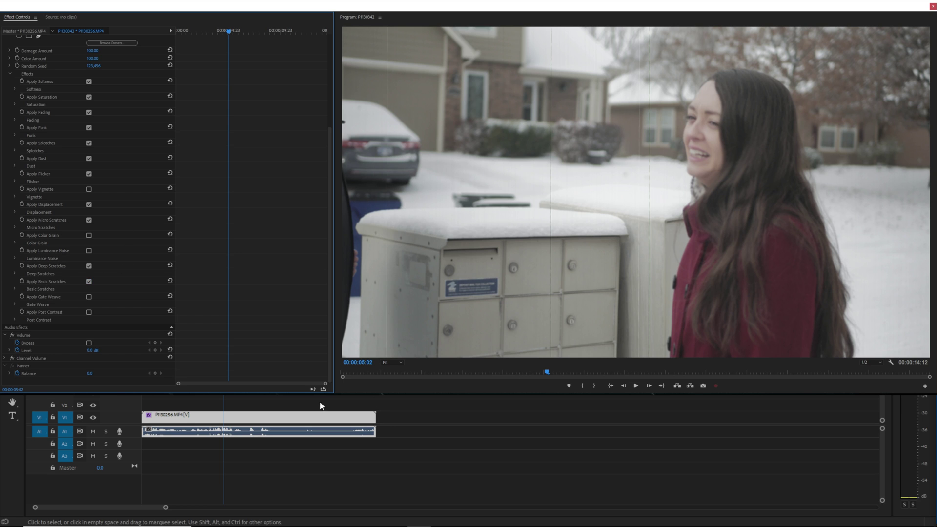
left_click(210, 399)
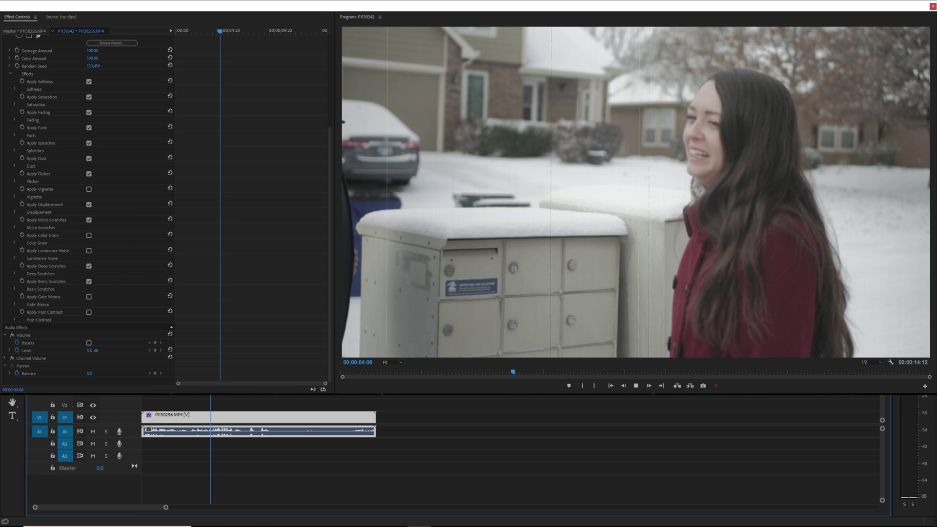
key("space")
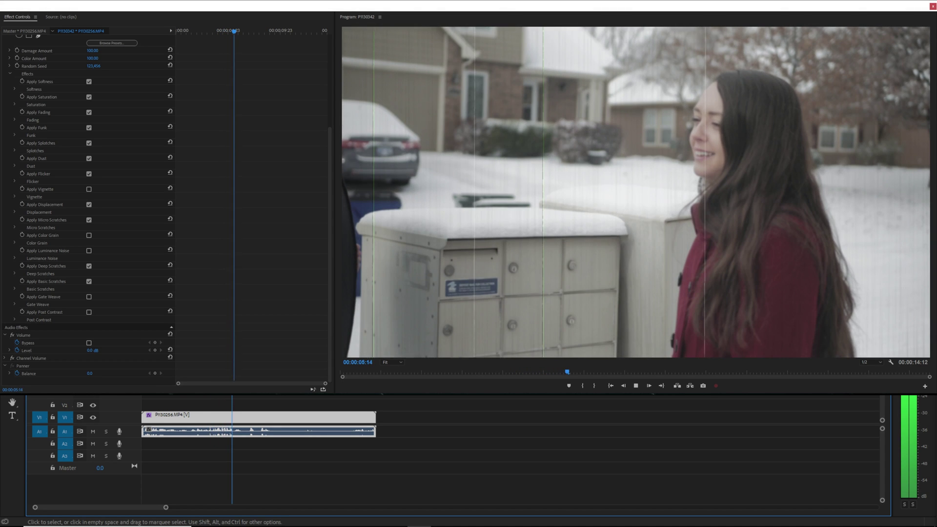
key("space")
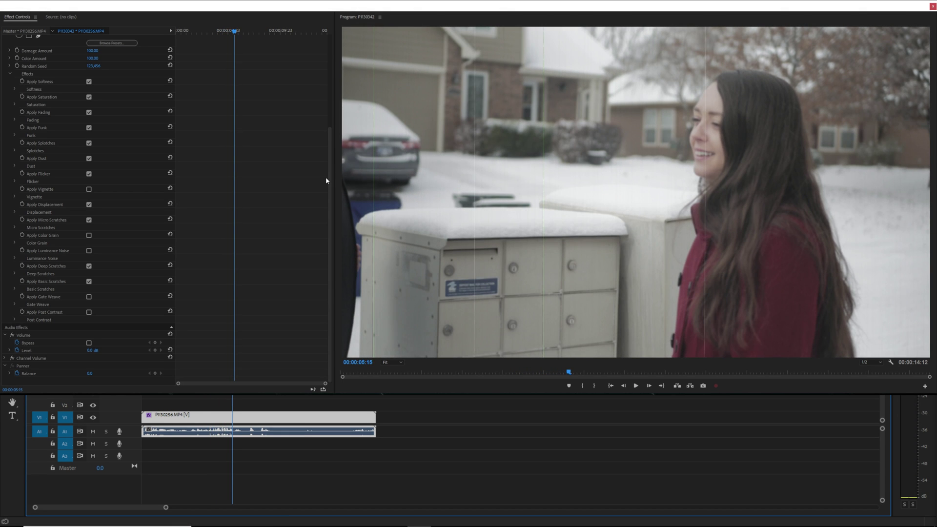
Turn off Deep Scratches and preview the look from 04:20.
left_click(90, 266)
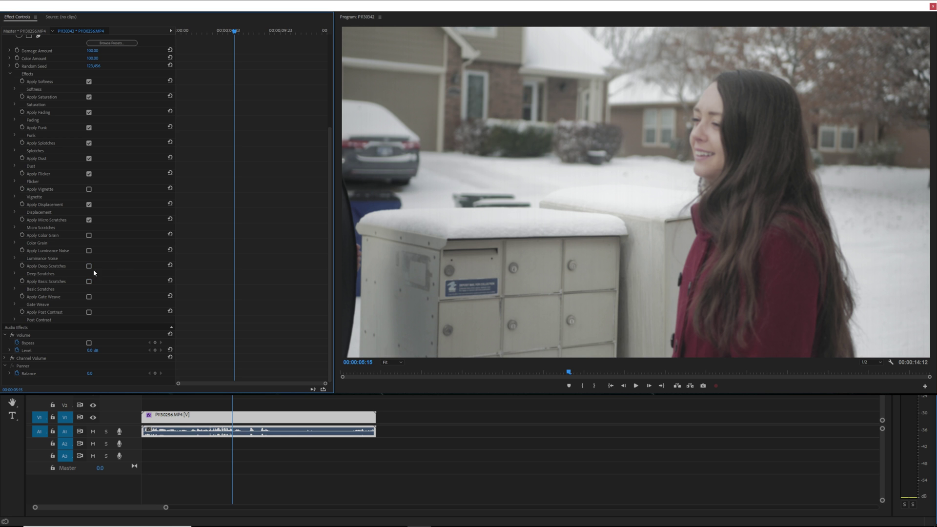
left_click(220, 399)
key("ctrl+shift+a")
key("space")
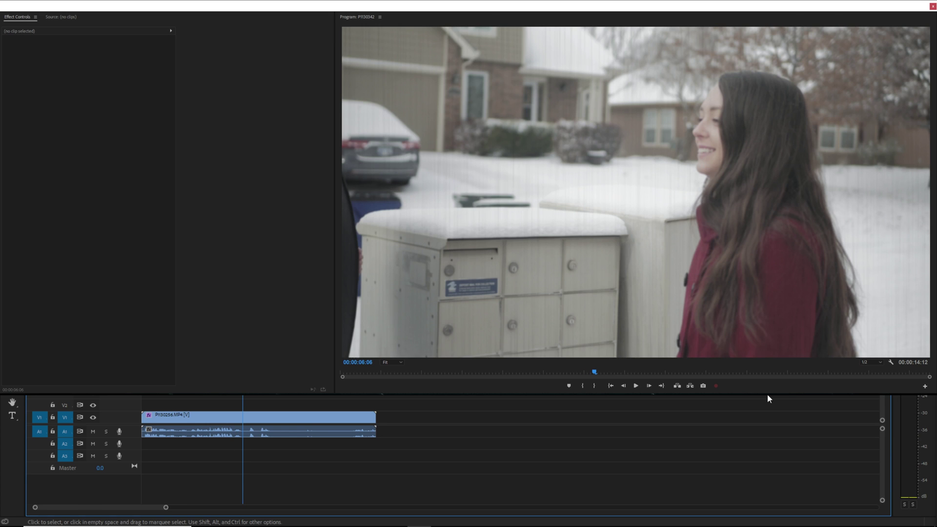
left_click(306, 419)
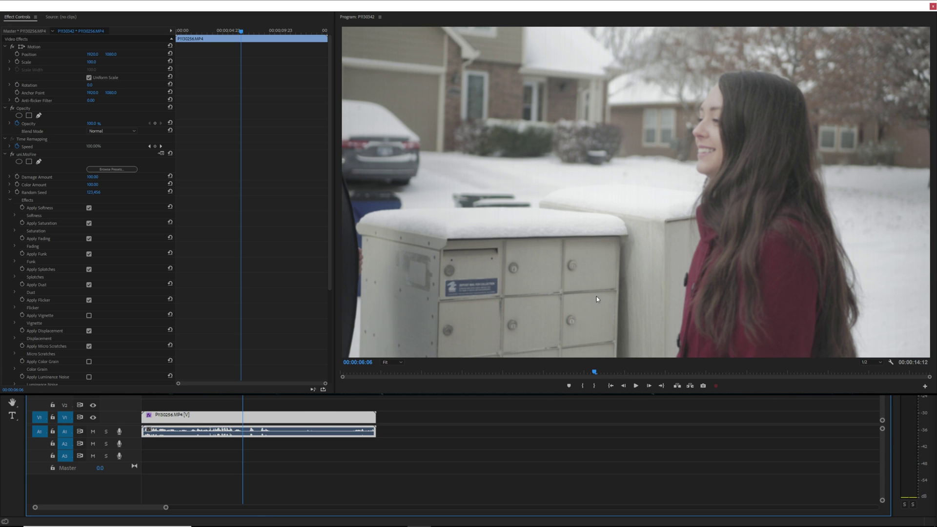
scroll(112, 311, "down", 5)
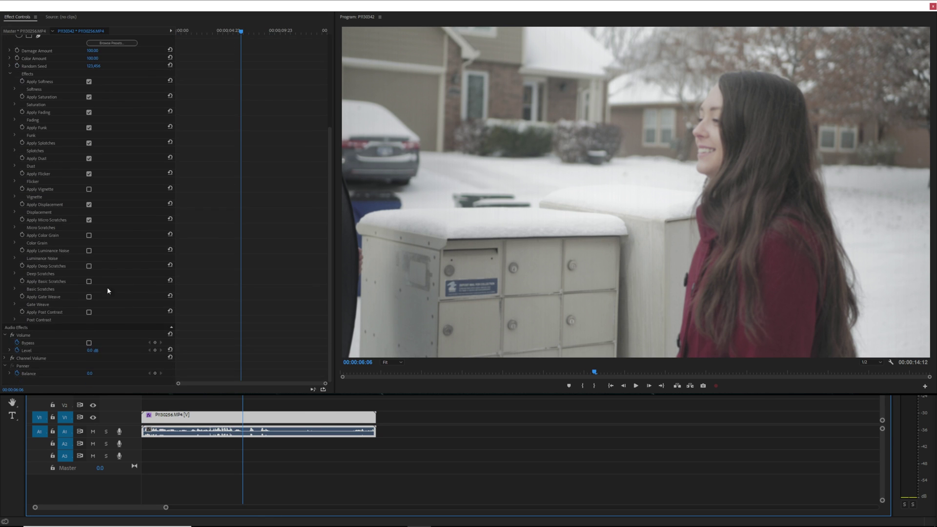
Turn off Micro Scratches, toggle Deep Scratches, and raise the number of deep scratches to 20.
left_click(89, 220)
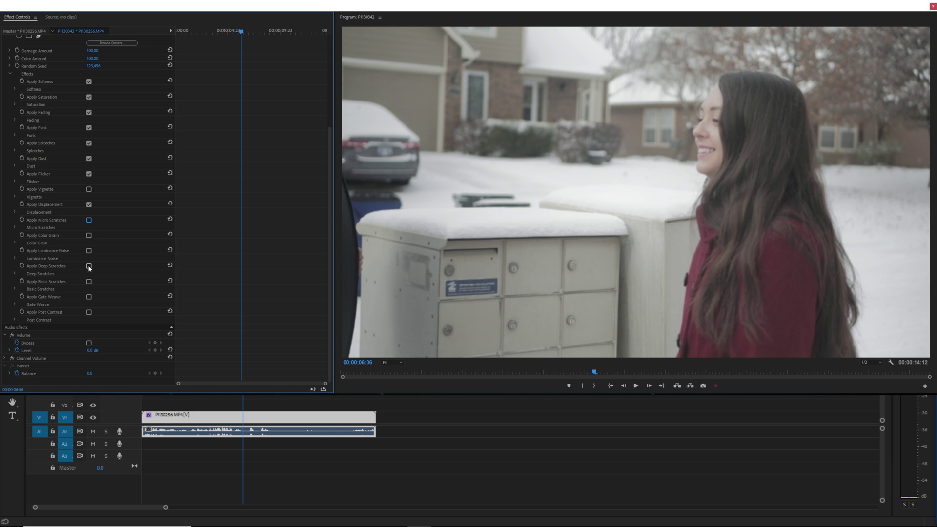
key("j")
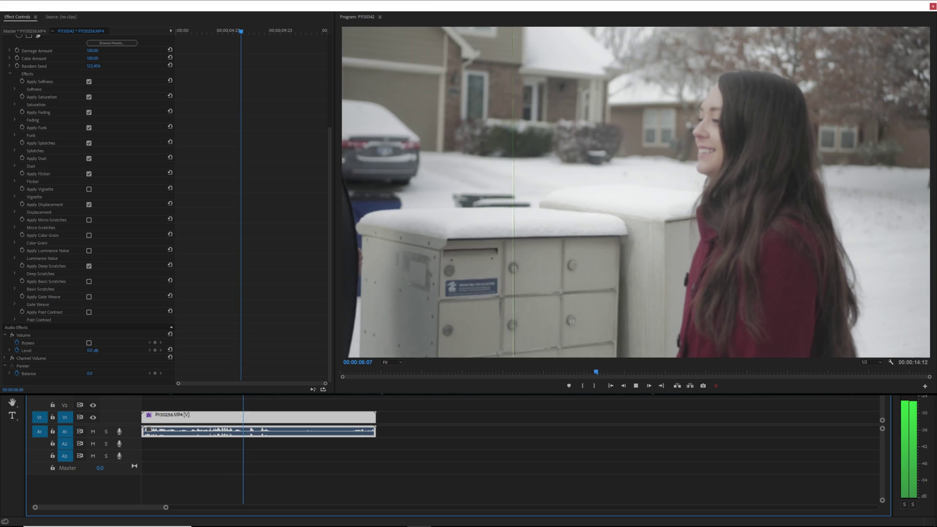
key("k")
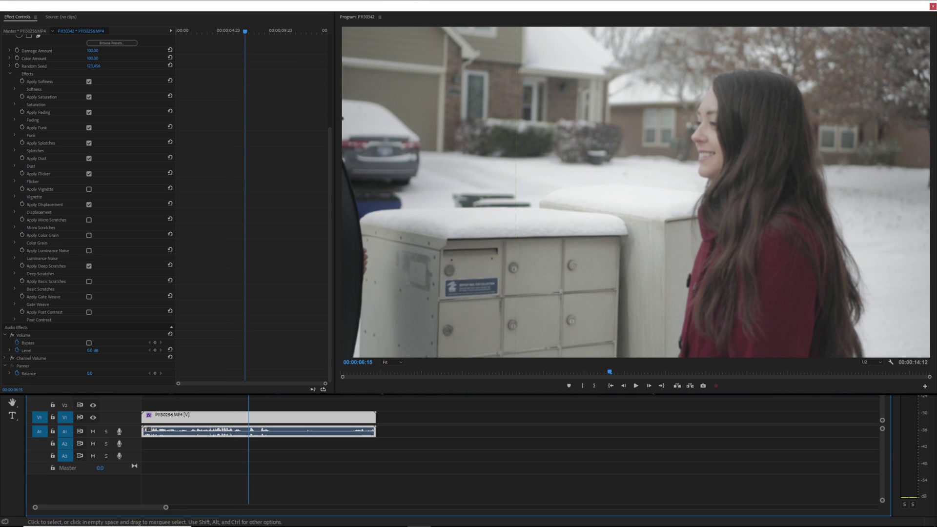
left_click(89, 266)
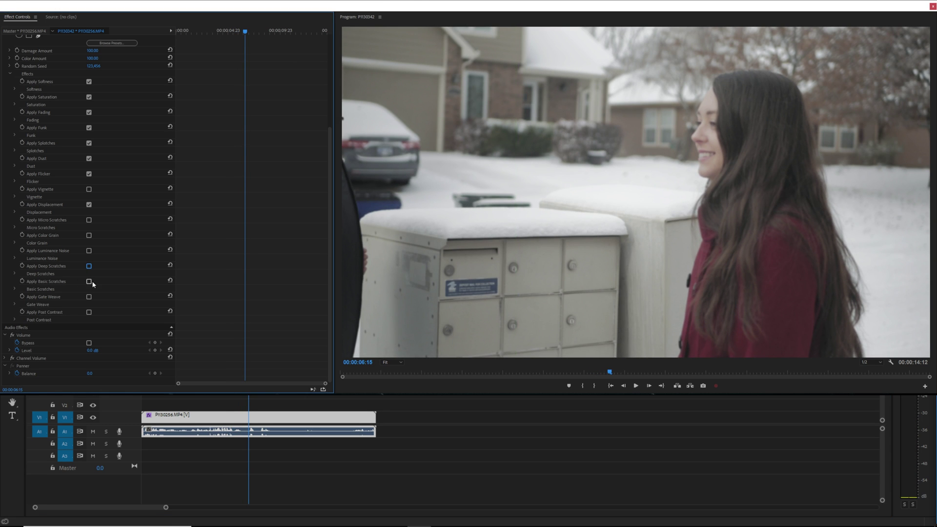
key("shift+k")
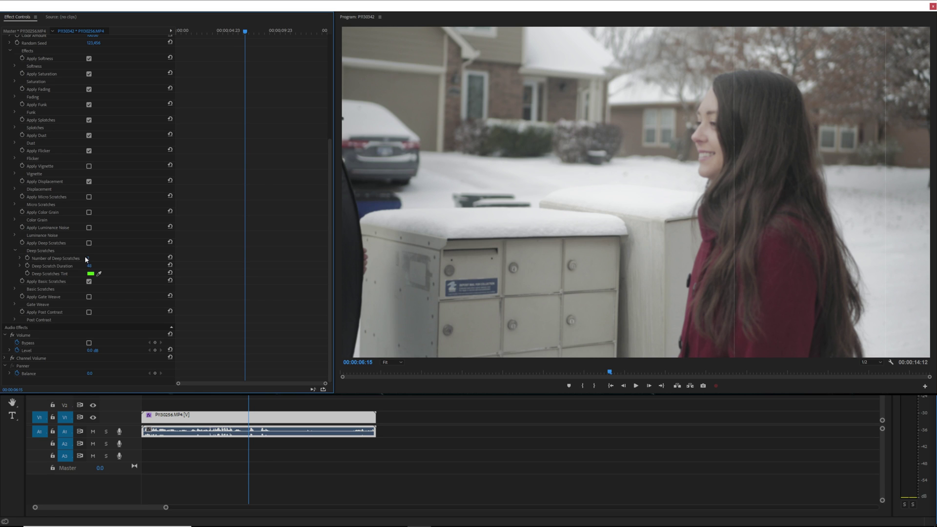
left_click_drag(88, 258, 91, 259)
Turn Basic Scratches off, review playback from 04:16, then switch Deep Scratches off.
left_click(14, 250)
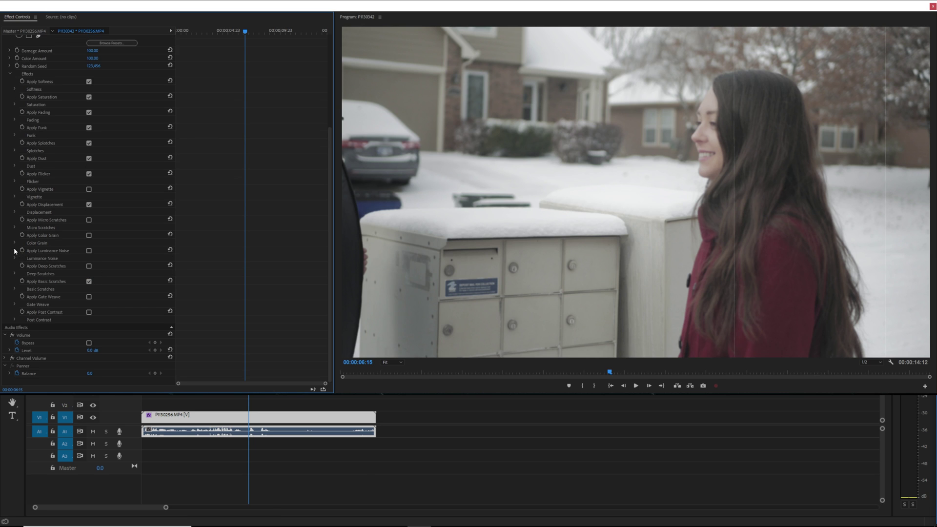
left_click(16, 287)
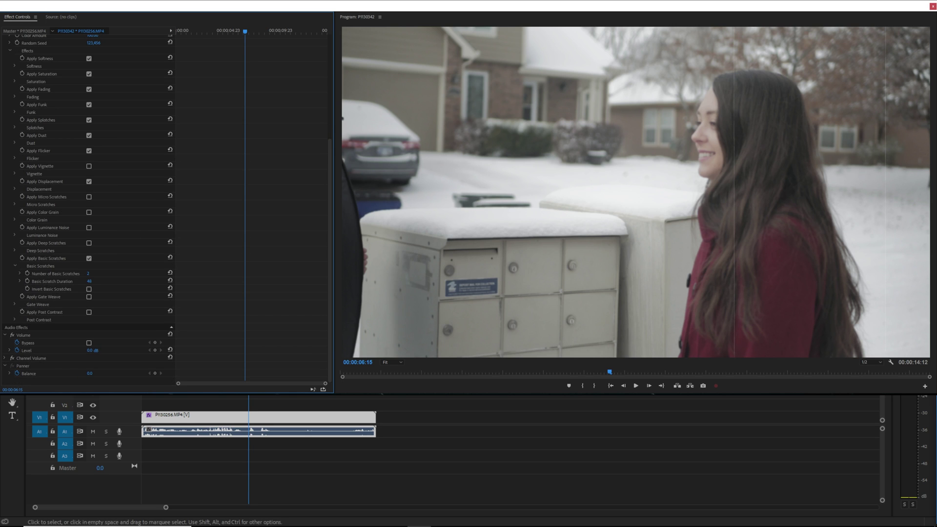
left_click(88, 258)
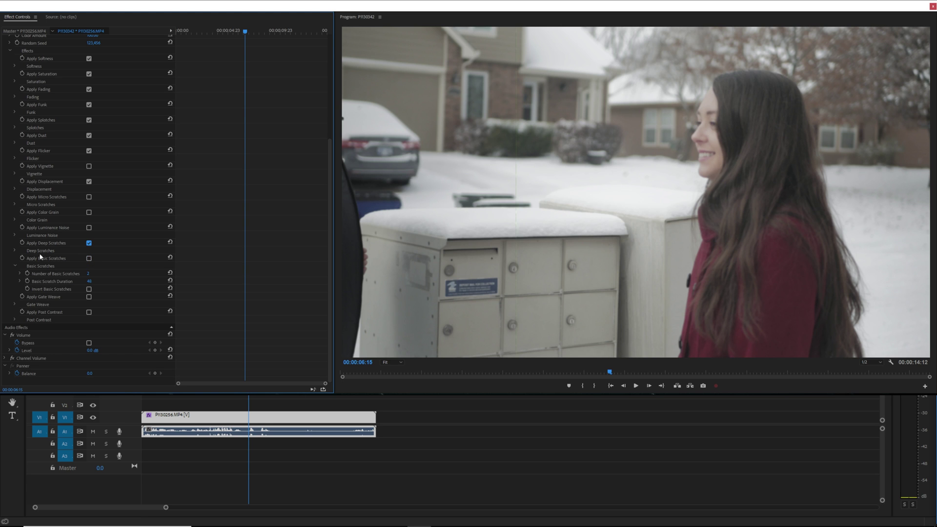
left_click(216, 399)
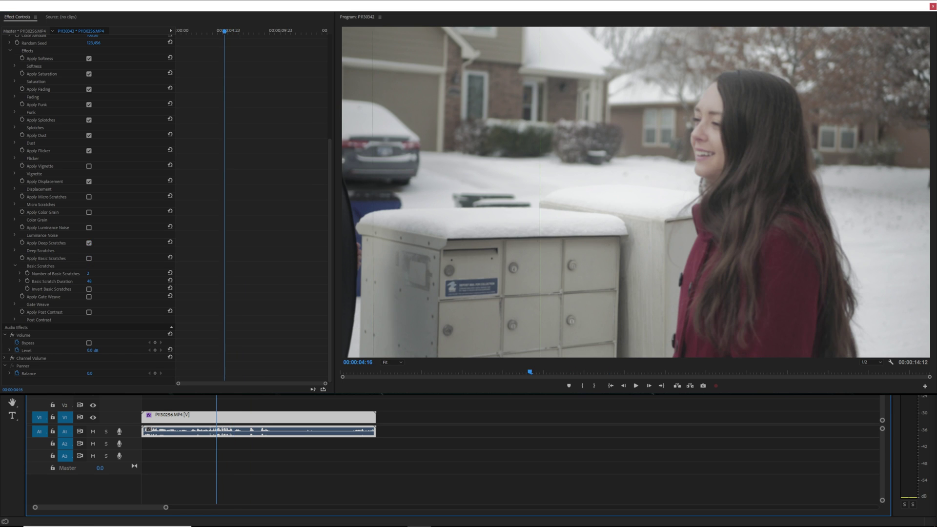
key("space")
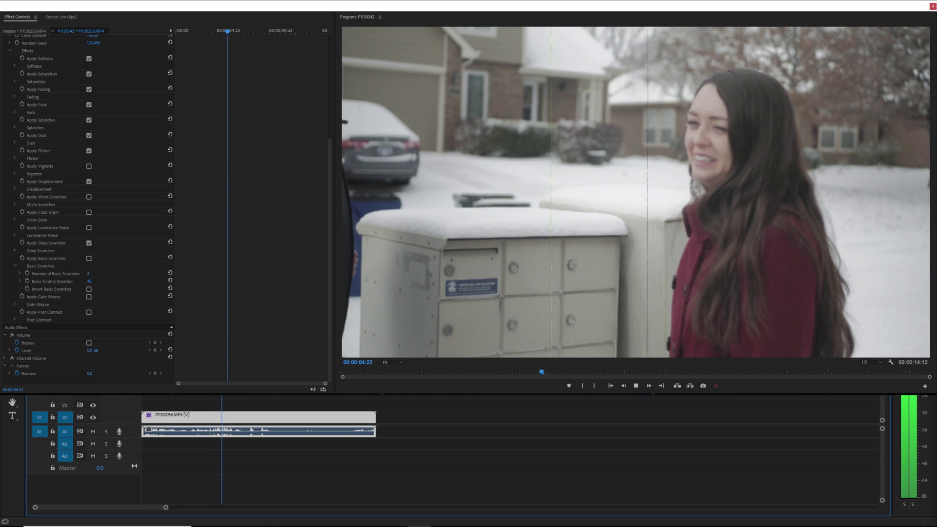
key("space")
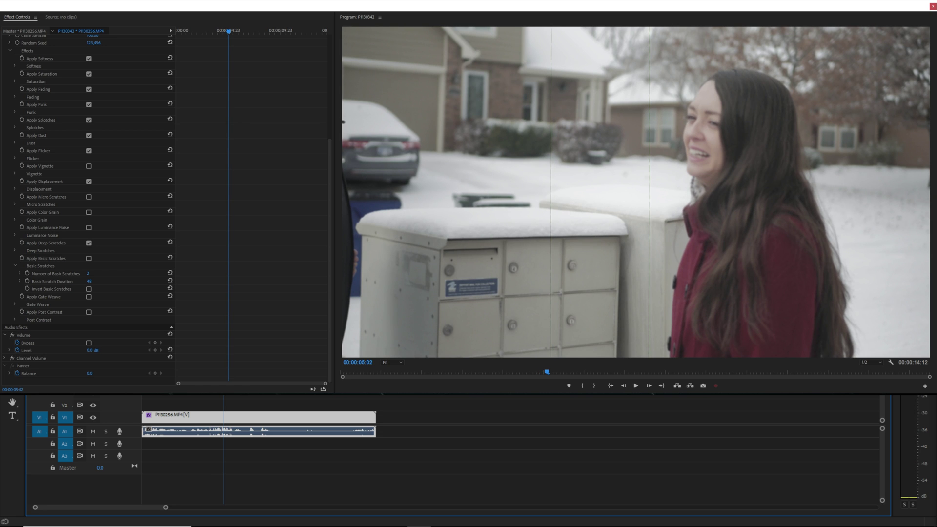
left_click(105, 236)
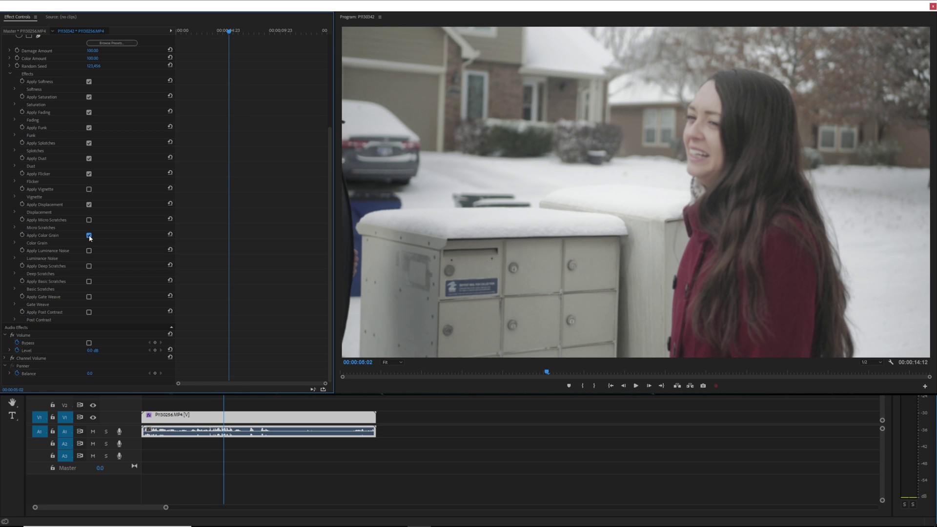
Expand the Color Grain settings, preview the grain, and reselect the clip to adjust it.
left_click(16, 243)
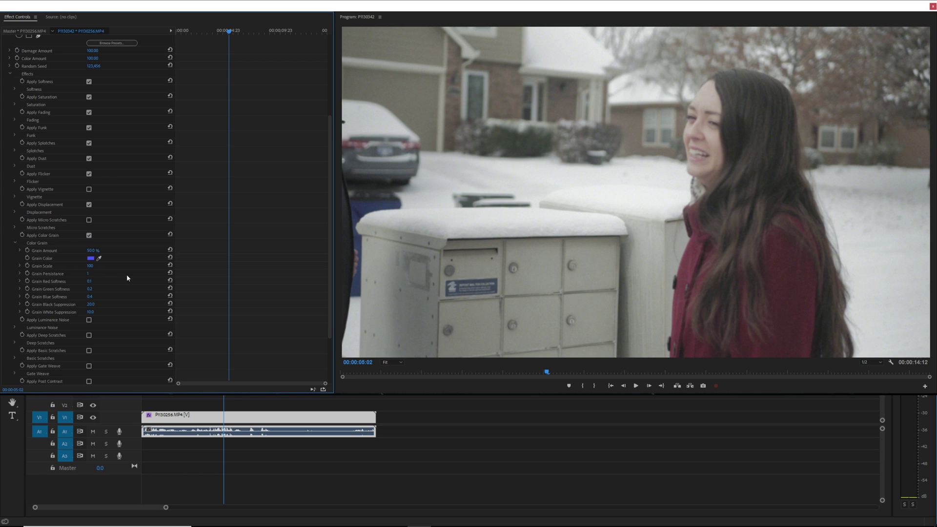
scroll(127, 278, "down", 2)
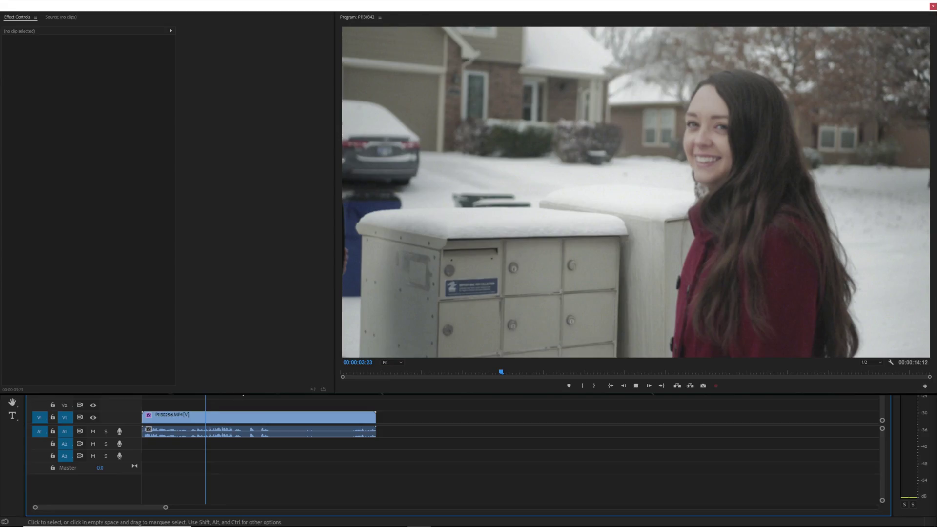
key("space")
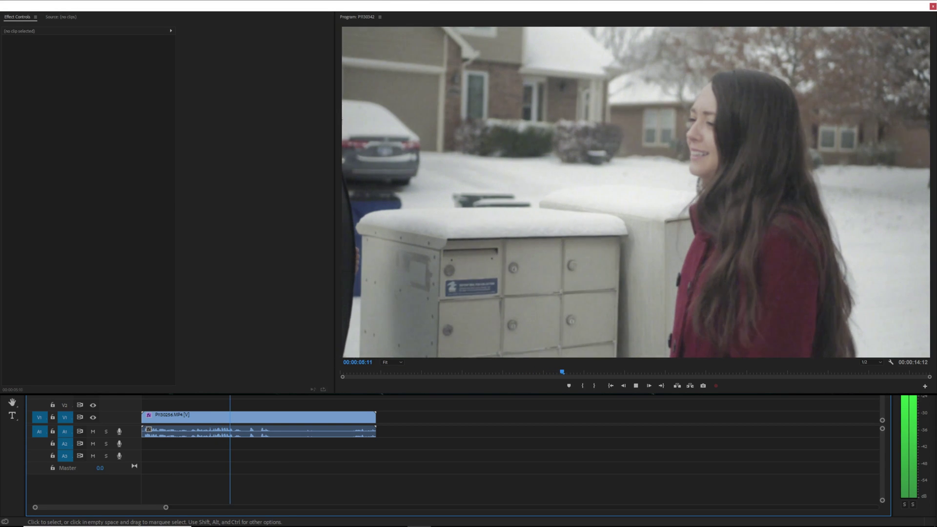
key("space")
left_click(265, 415)
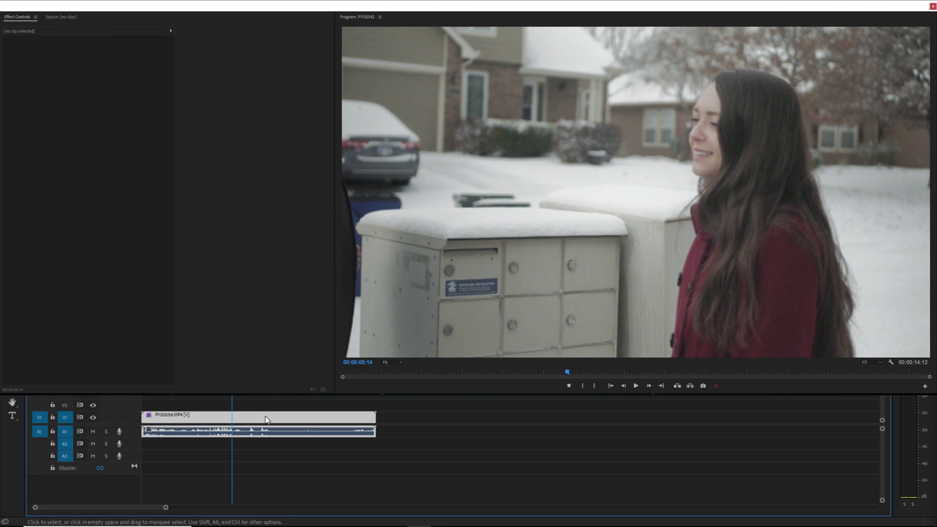
scroll(151, 268, "down", 3)
scroll(151, 269, "down", 3)
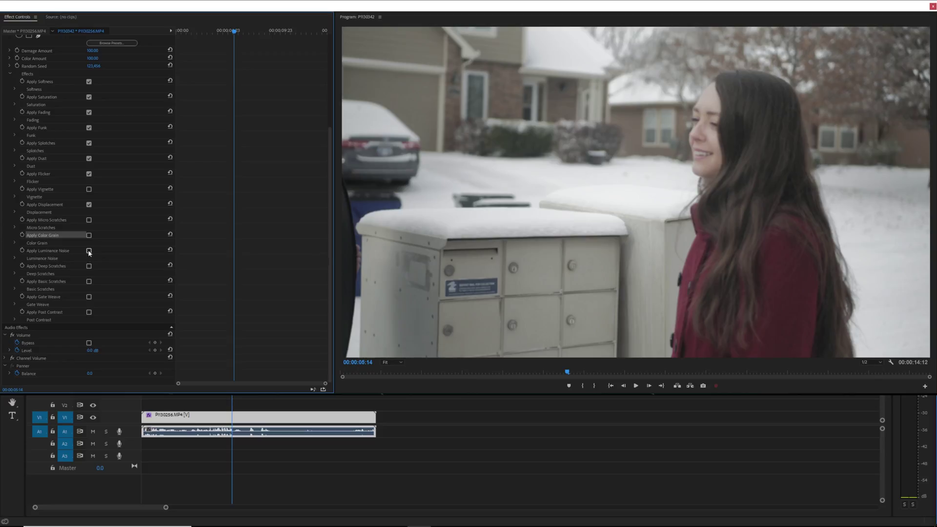
Enable Luminance Noise and preview the noisier clip from 04:13.
left_click(15, 258)
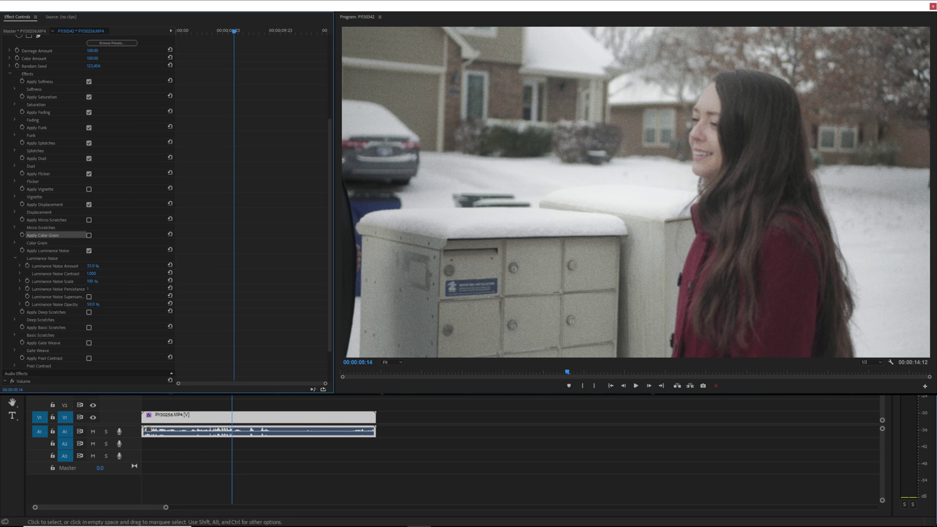
left_click(215, 398)
key("space")
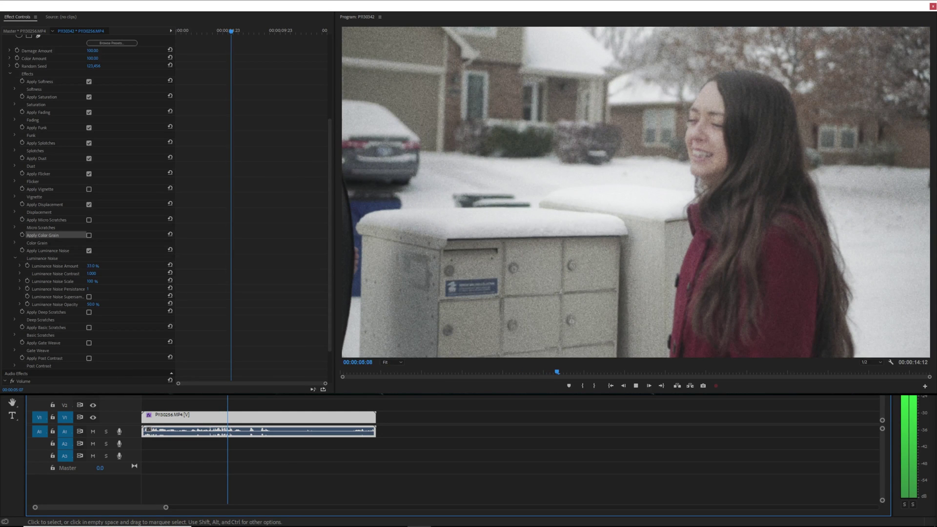
key("space")
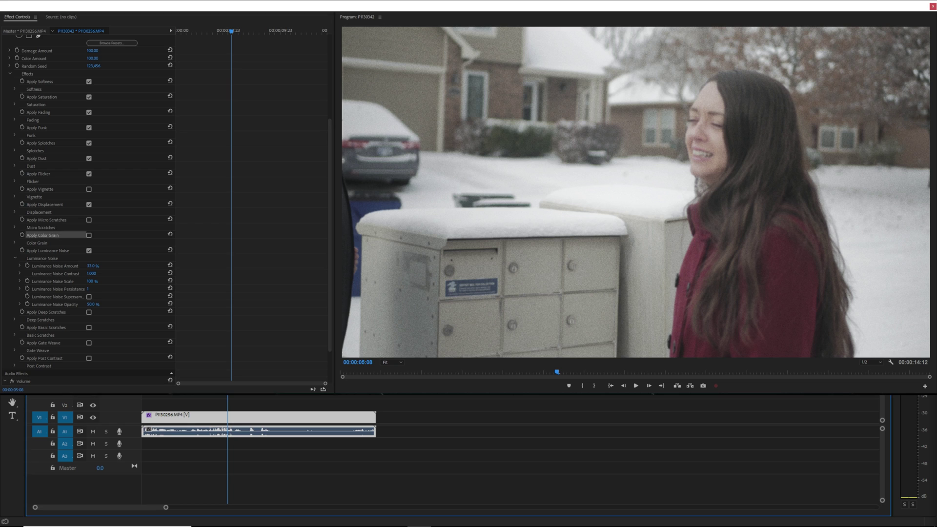
left_click(97, 307)
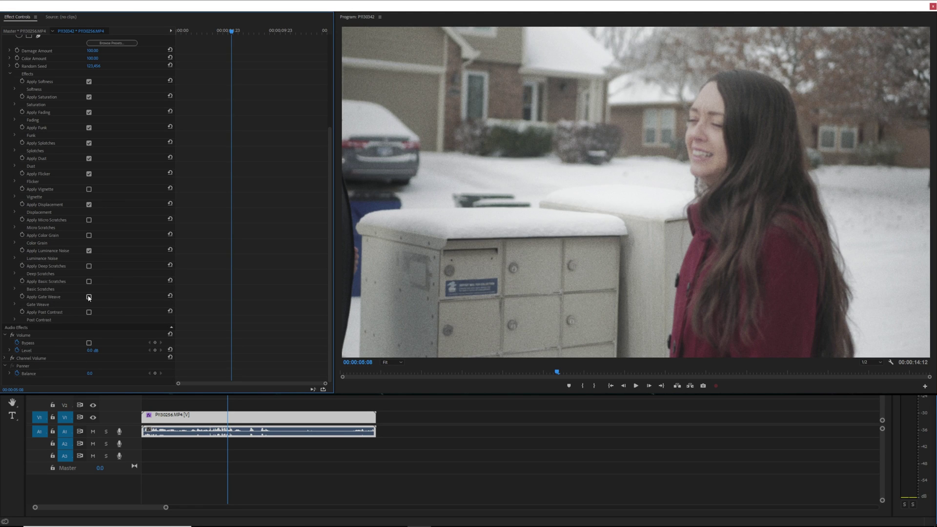
Enable Gate Weave, raise Weave Amplitude to 100, and preview the weave from 03:00.
left_click(15, 305)
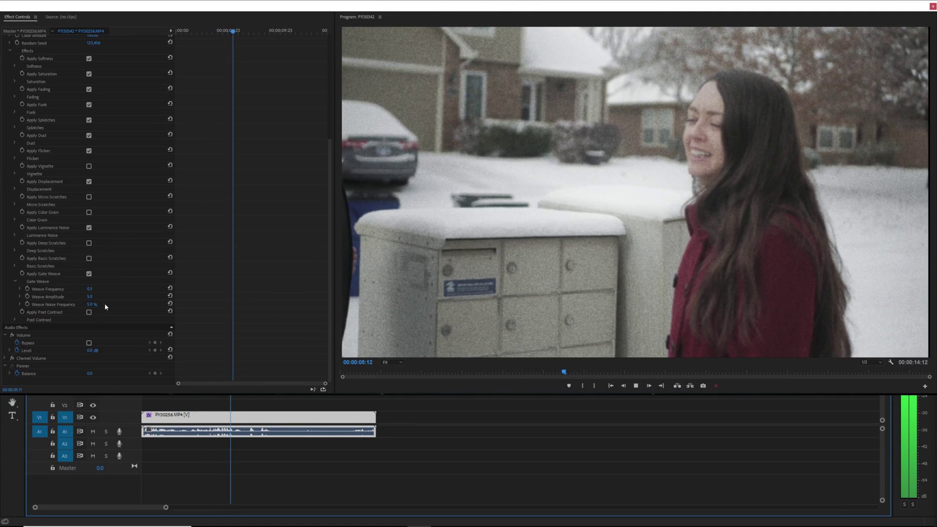
key("space")
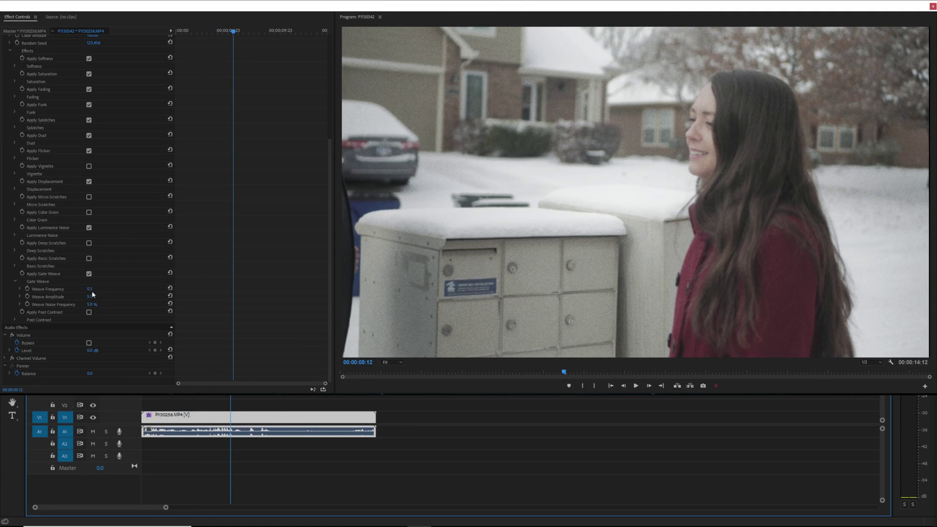
left_click_drag(90, 299, 137, 299)
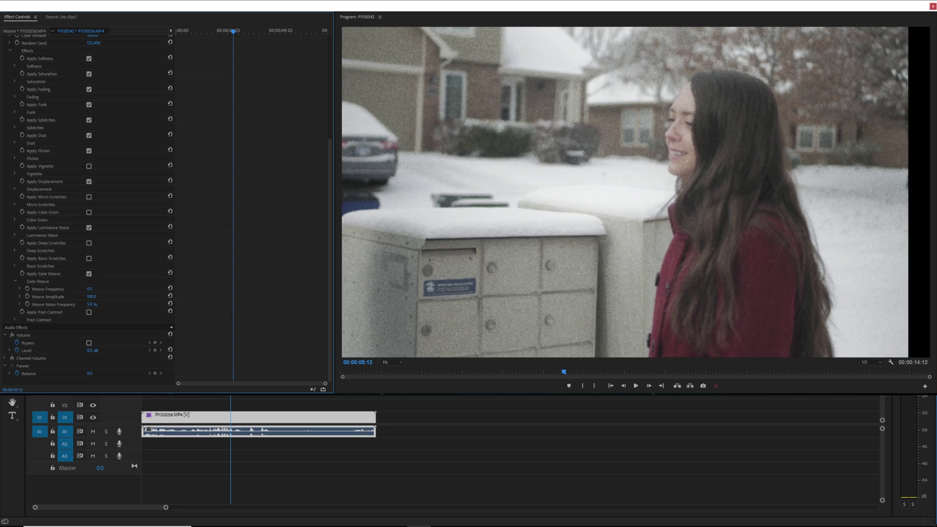
left_click(196, 396)
key("space")
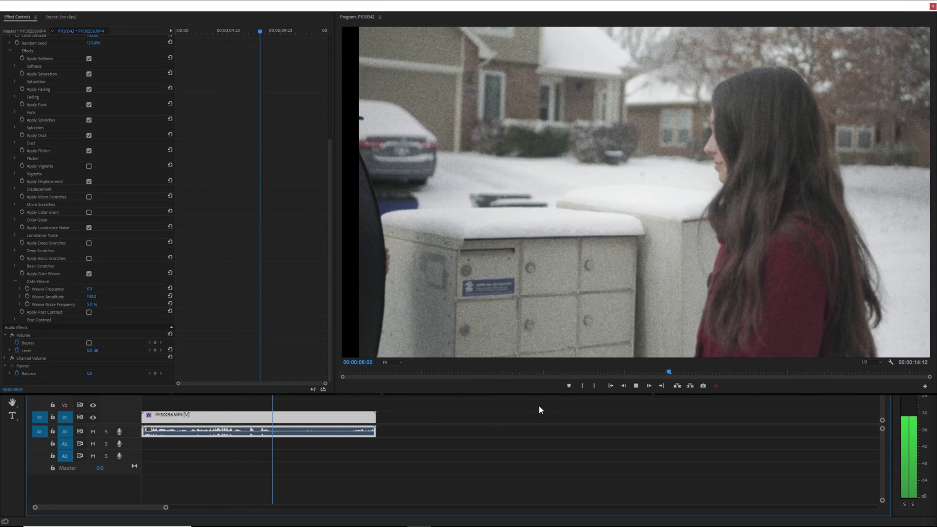
key("space")
left_click(93, 303)
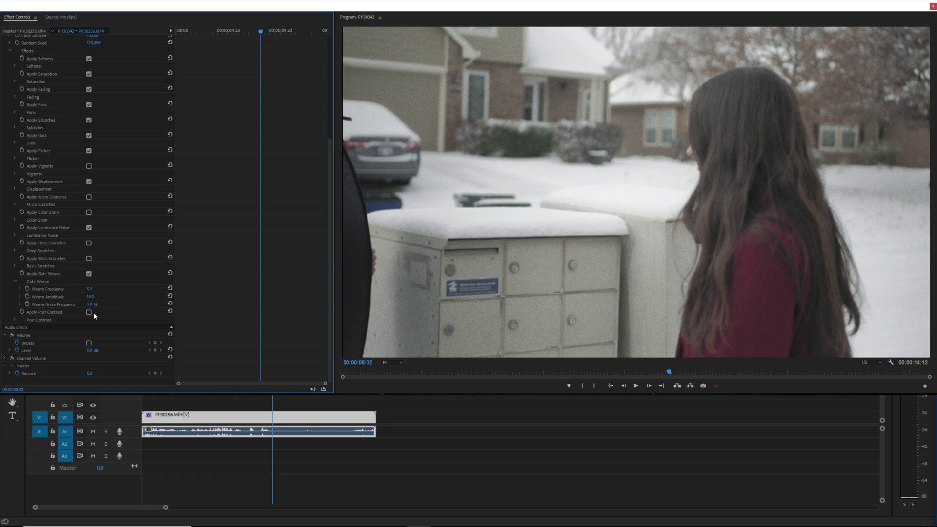
Enable Post Contrast and scrub its value up from -100 to 40.
left_click(15, 283)
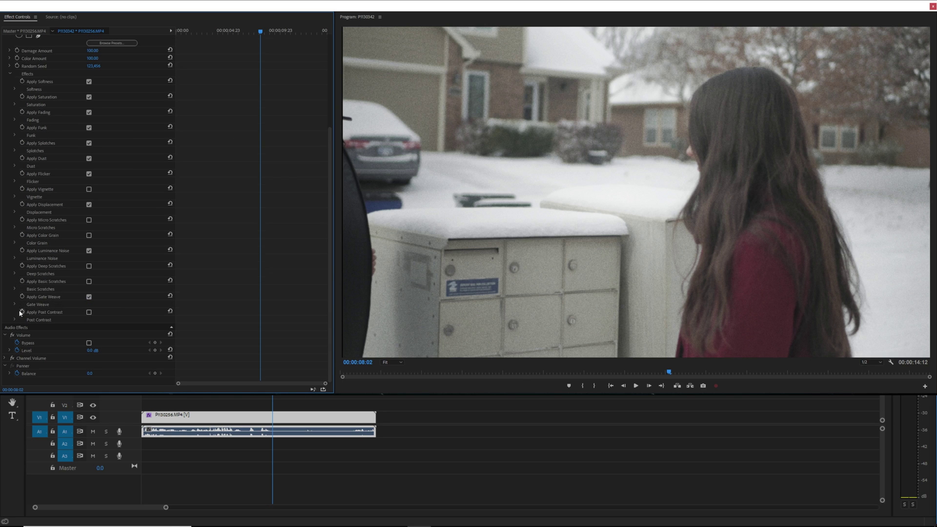
left_click(15, 321)
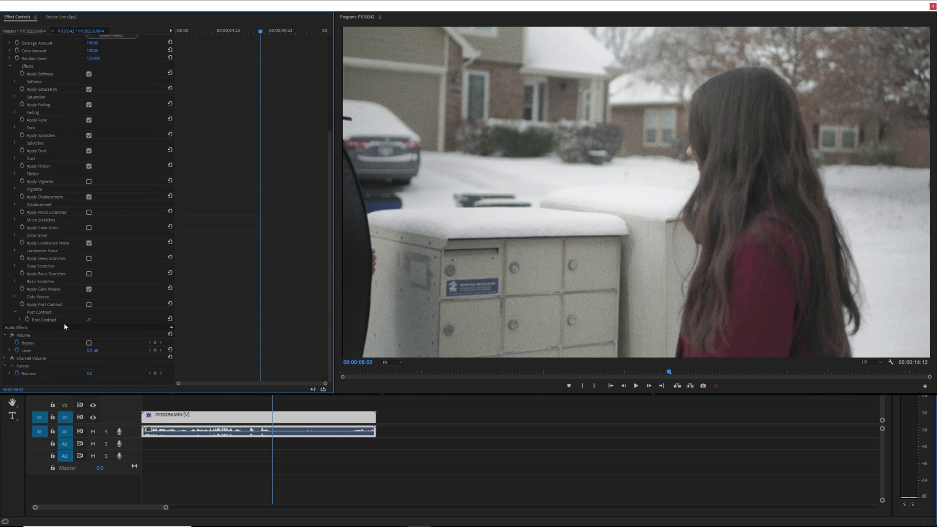
left_click(92, 320)
left_click(89, 305)
left_click_drag(90, 319, 118, 319)
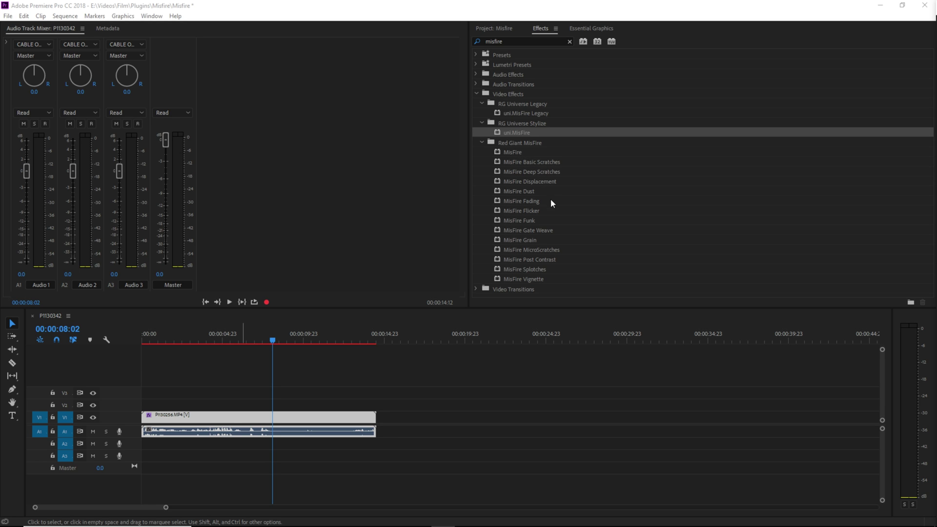
Browse the individual Red Giant MisFire effects listed in the Effects panel, including Gate Weave.
left_click(537, 191)
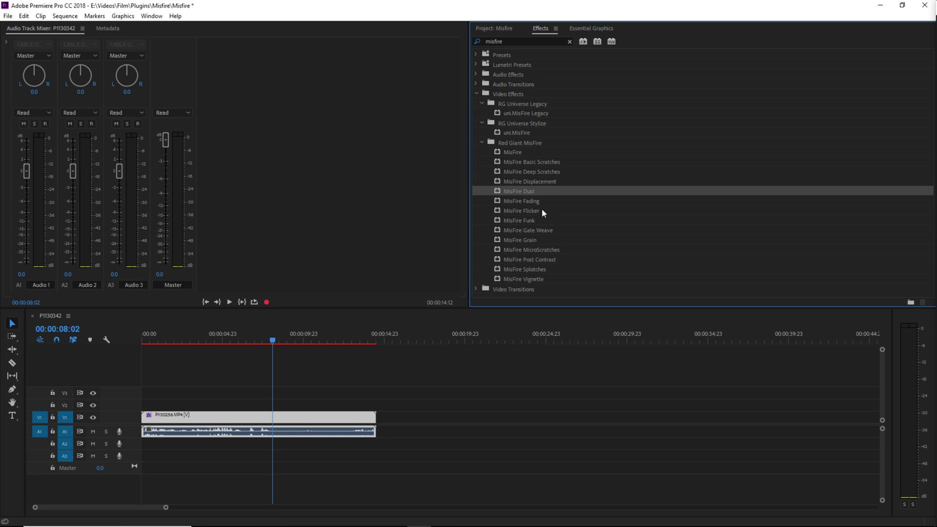
left_click(543, 211)
left_click(547, 229)
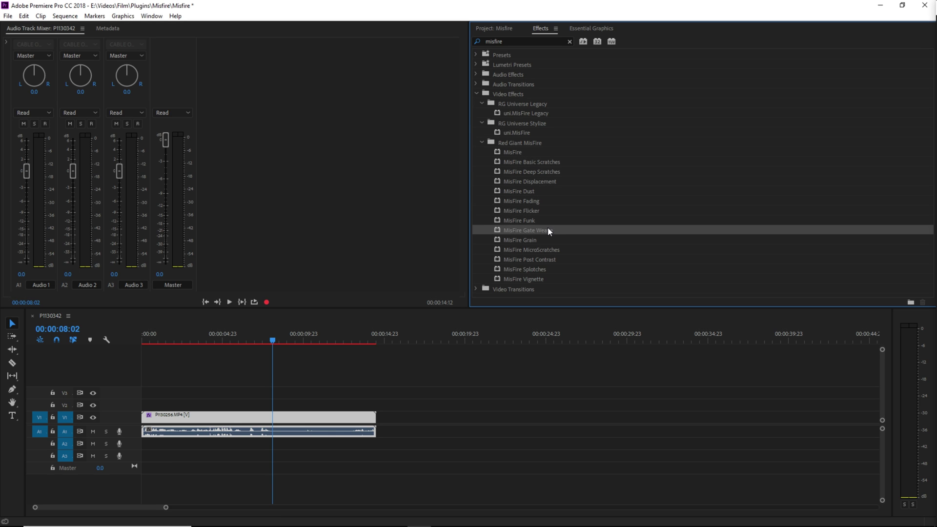